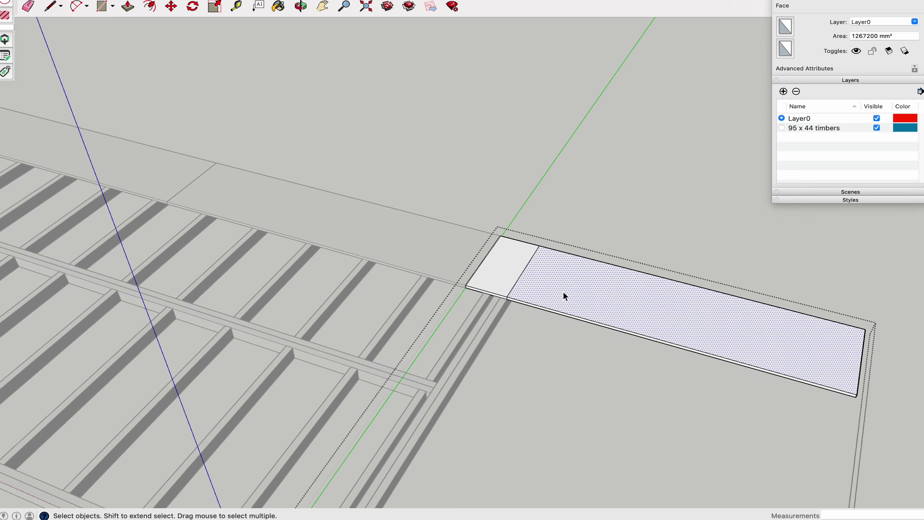
- Adjust the end chipboard board's length and turn it into a component
key("p")
left_click_drag(627, 324, 627, 341)
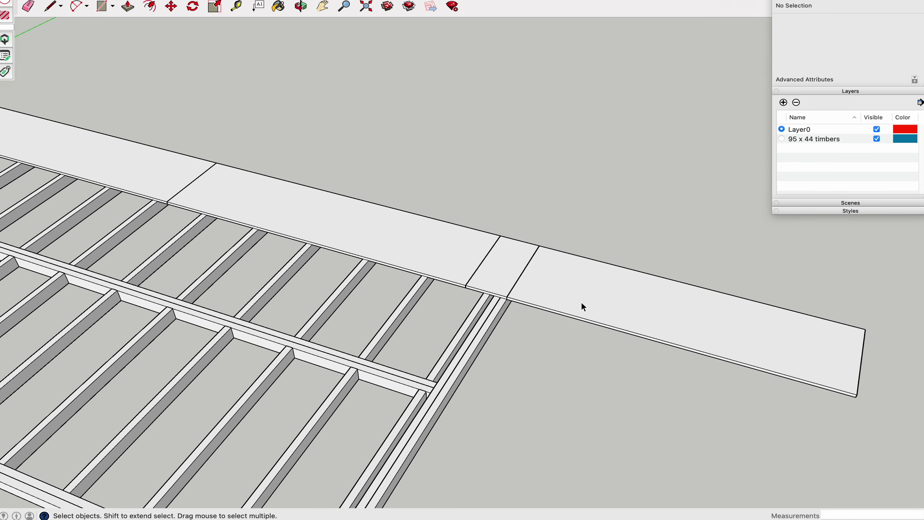
triple_click(581, 301)
right_click(581, 301)
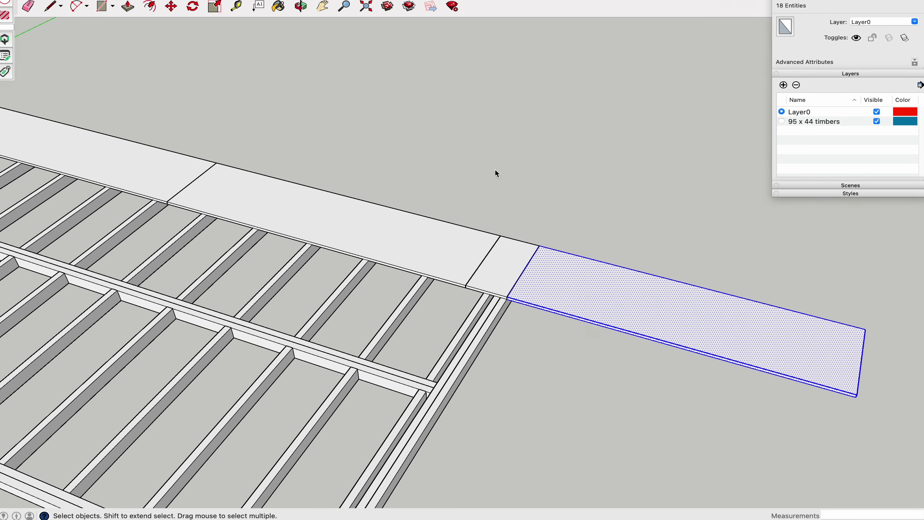
left_click(619, 378)
type("Cur")
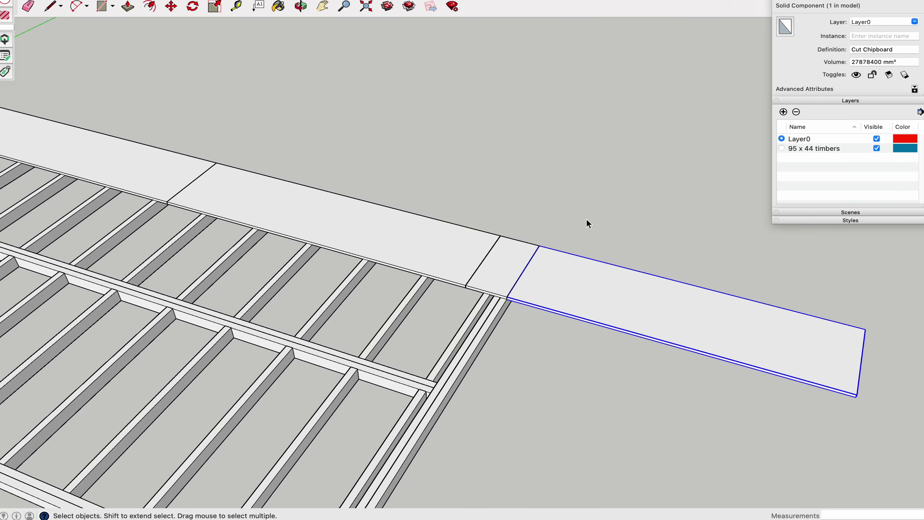
- Copy the chipboard board further along the joist frame
key("m")
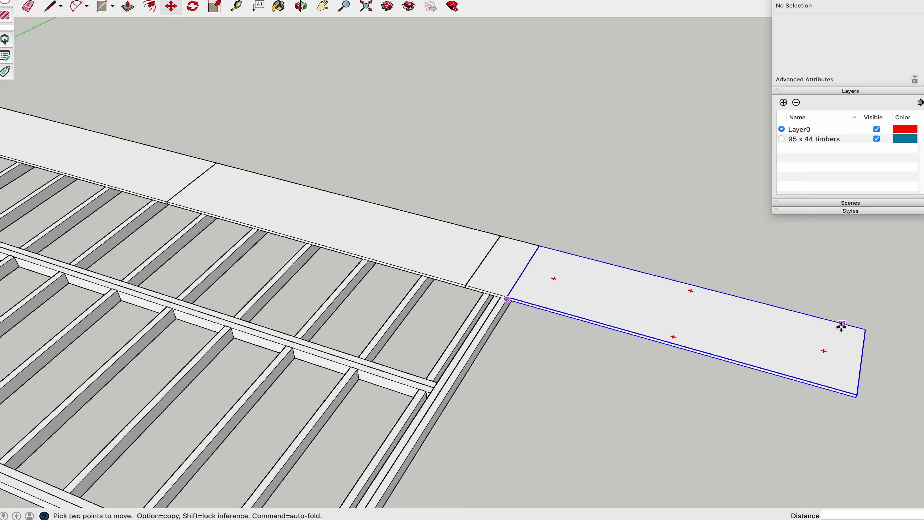
left_click(784, 314)
scroll(519, 271, "down", 3)
left_click(520, 271)
key("alt")
left_click(418, 262)
scroll(437, 291, "up", 2)
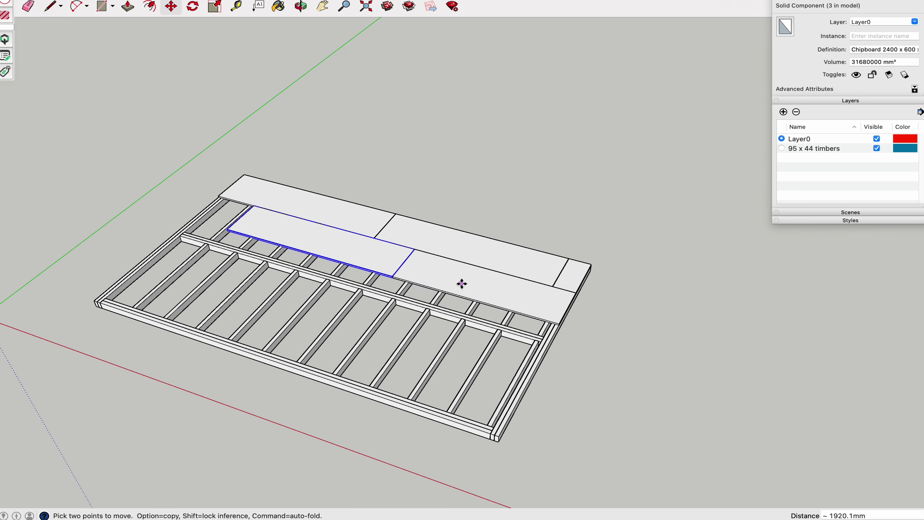
scroll(251, 193, "up", 3)
- Copy another row of boards in front and set the copies over the joists
left_click(250, 192)
left_click(21, 289)
scroll(339, 230, "down", 4)
scroll(338, 229, "up", 3)
left_click(371, 211)
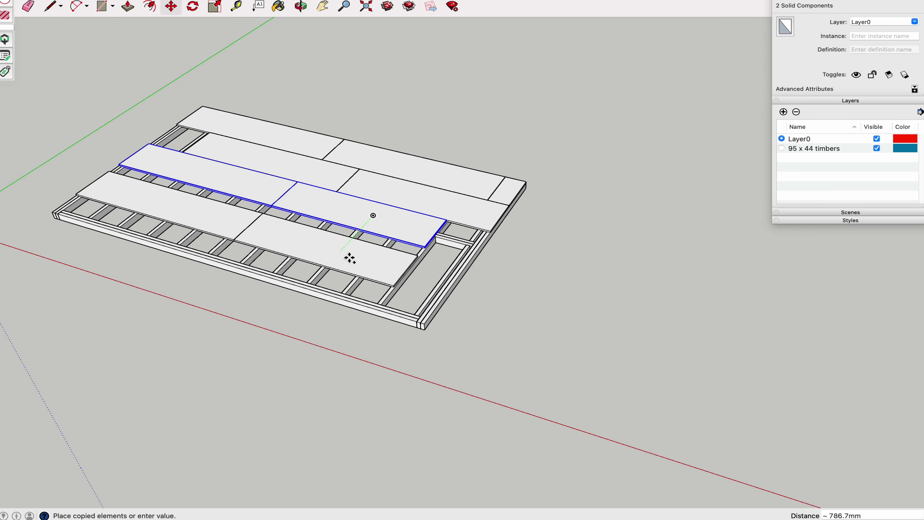
left_click(347, 259)
- Slide one board along the red axis to stagger the rows
key("space")
key("super+t")
left_click(316, 238)
key("m")
scroll(364, 251, "up", 3)
left_click(423, 270)
left_click(542, 250)
scroll(582, 248, "down", 3)
key("space")
key("super+t")
- Look down on the deck and select seven deck boards together
middle_click_drag(619, 242, 473, 262)
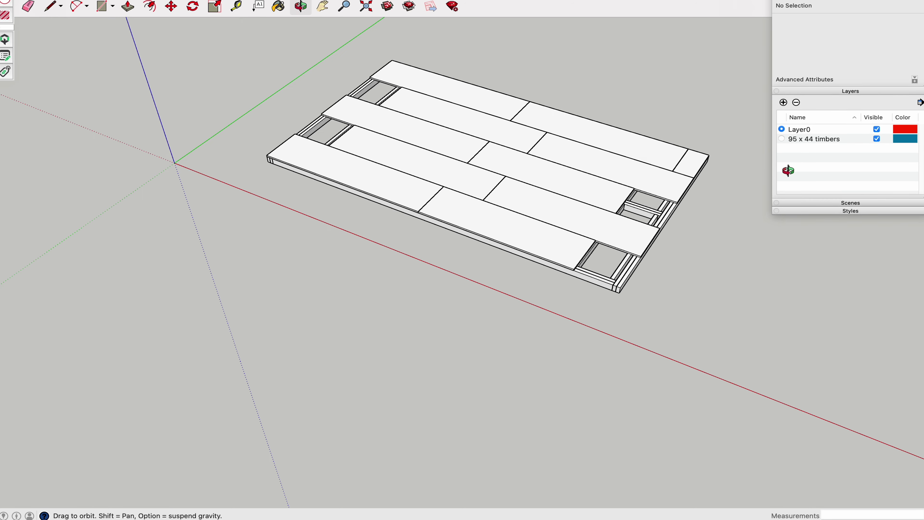
scroll(592, 145, "up", 3)
left_click(591, 145)
scroll(236, 99, "up", 3)
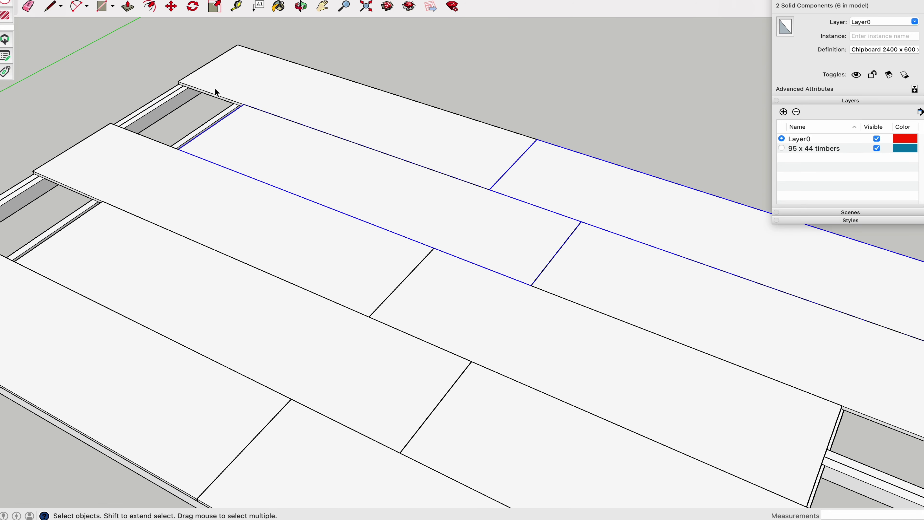
scroll(435, 329, "down", 5)
key("super+t")
left_click_drag(602, 198, 337, 219)
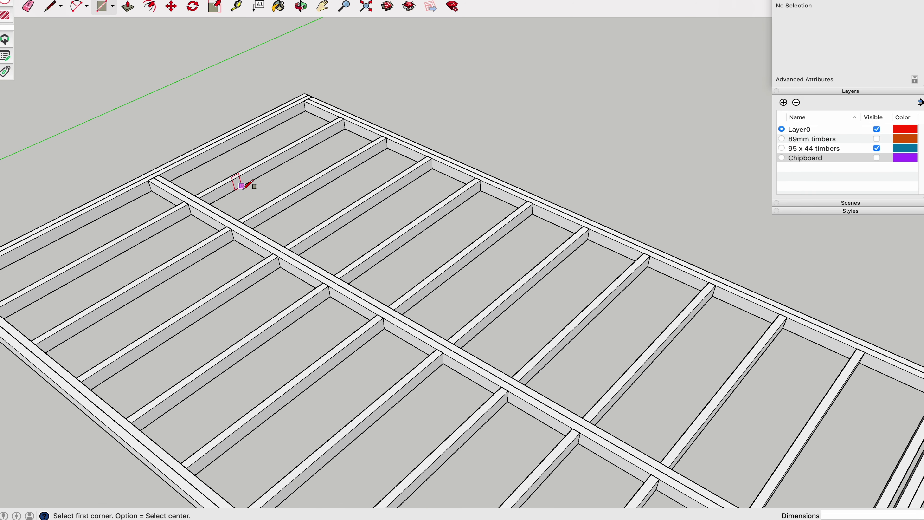
- Draw a rectangle across one joist bay and push it down into an insulation block
scroll(237, 182, "up", 3)
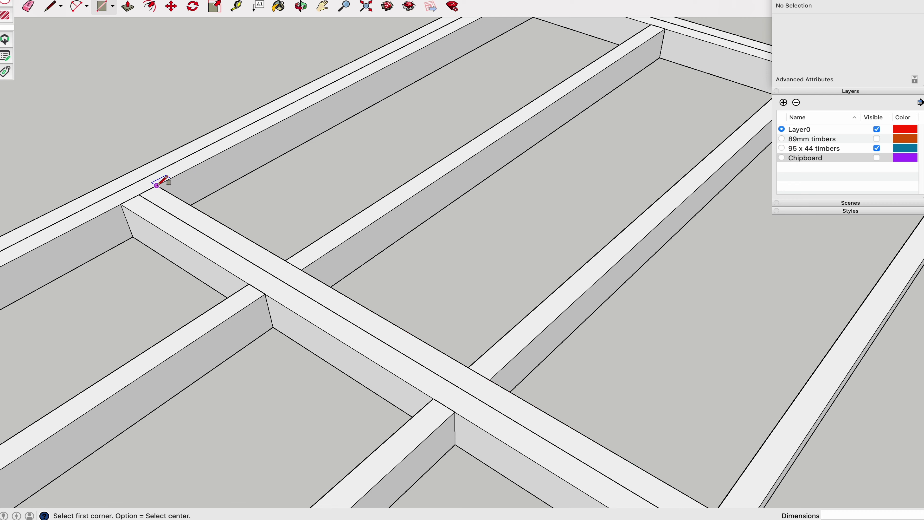
left_click(155, 185)
scroll(408, 148, "up", 2)
left_click(564, 61)
key("space")
left_click(474, 124)
key("p")
left_click_drag(475, 124, 476, 220)
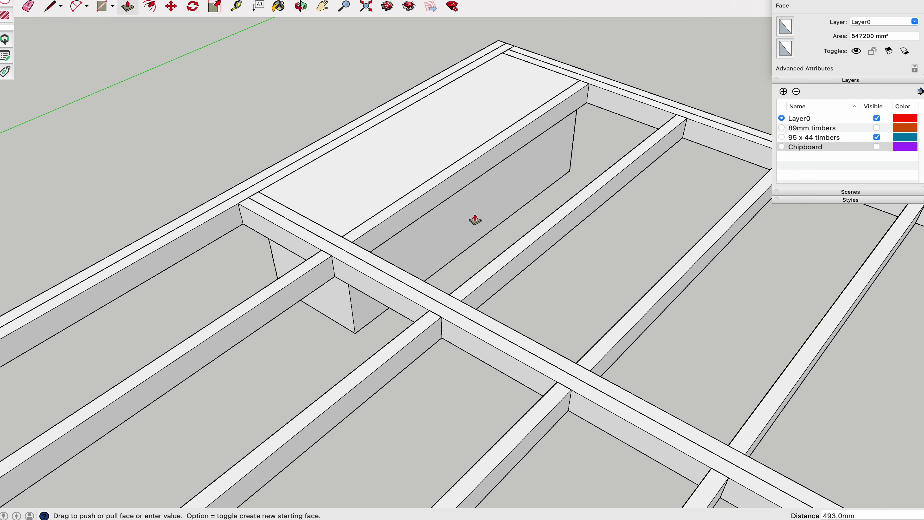
- Make the block a 'Floor insulation 100mm' component on a new Insulation Floor layer
key("space")
triple_click(422, 156)
right_click(422, 155)
left_click(469, 234)
type("Floor insulation 100mmPI")
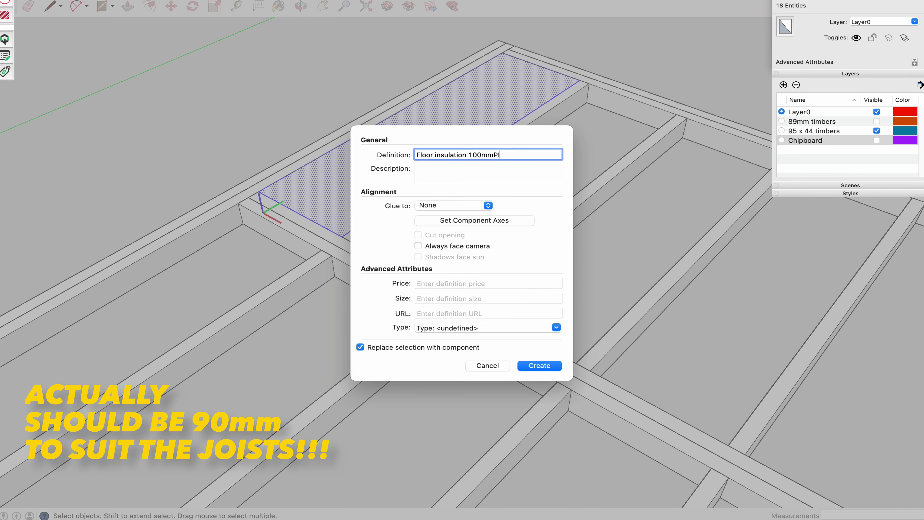
key("Return")
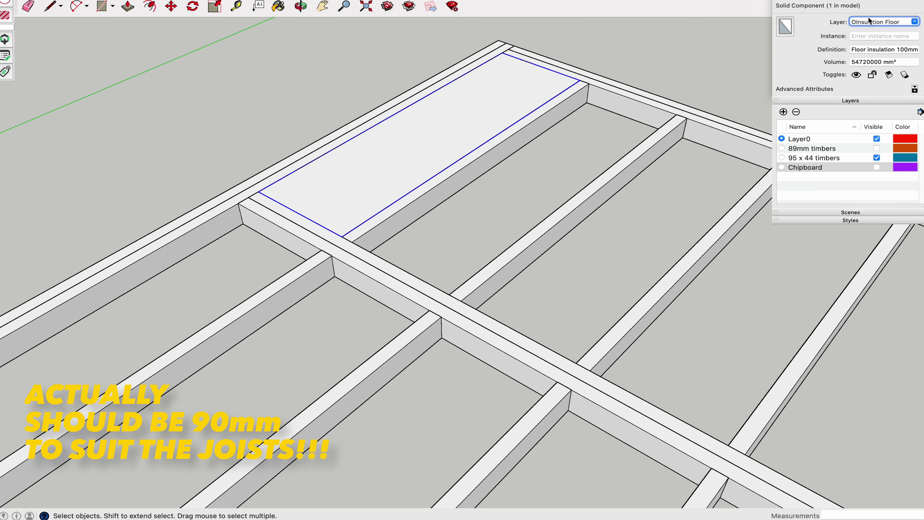
key("Return")
scroll(325, 168, "down", 10)
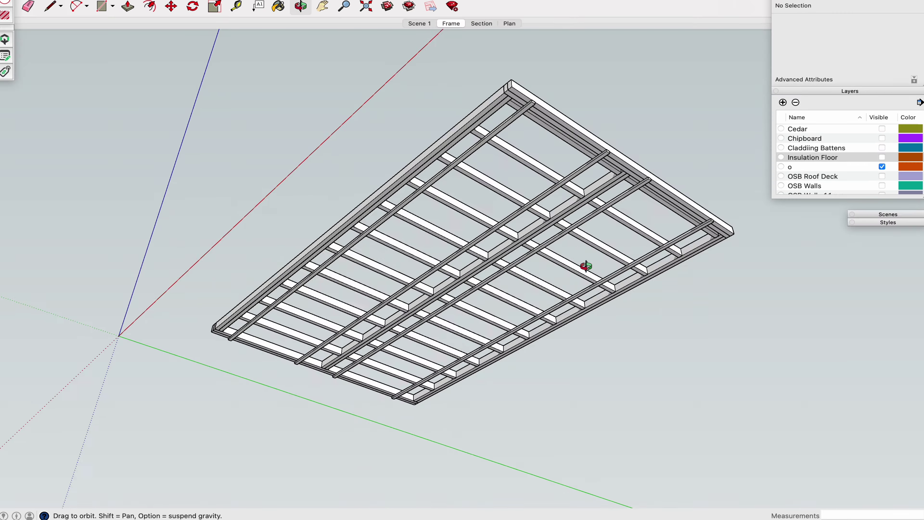
- Copy the insulation block into the other joist bays
left_click_drag(584, 264, 599, 338)
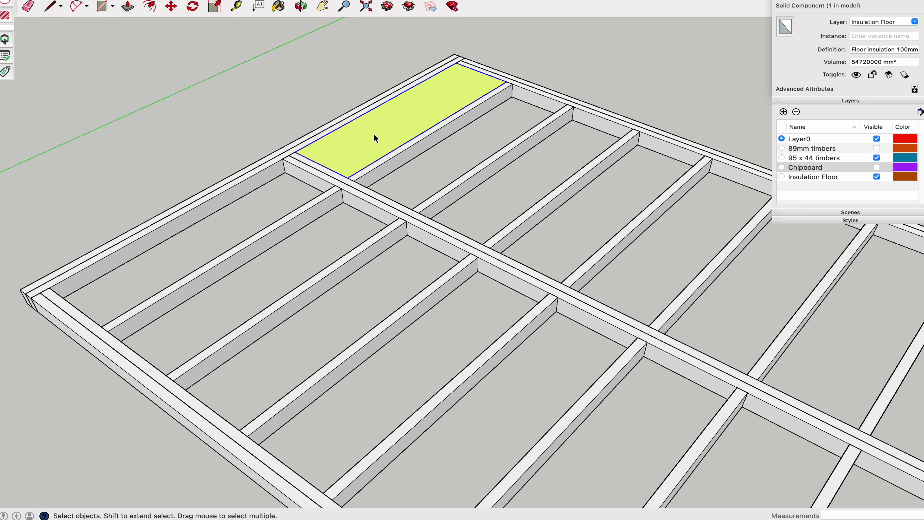
left_click(457, 64)
key("alt")
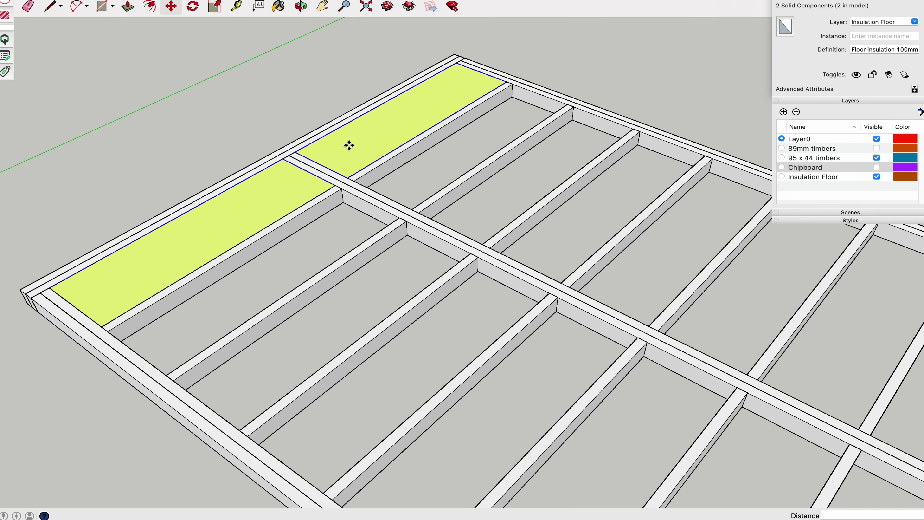
scroll(371, 150, "down", 5)
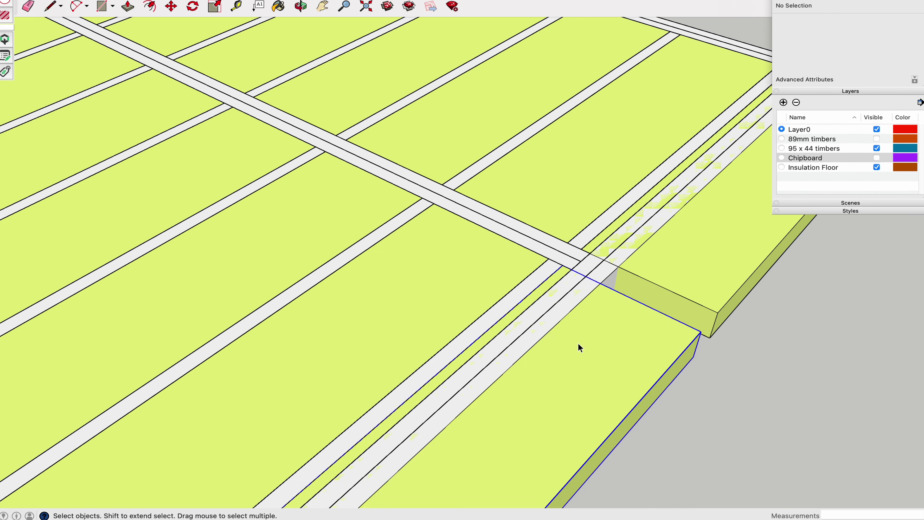
scroll(575, 348, "down", 10)
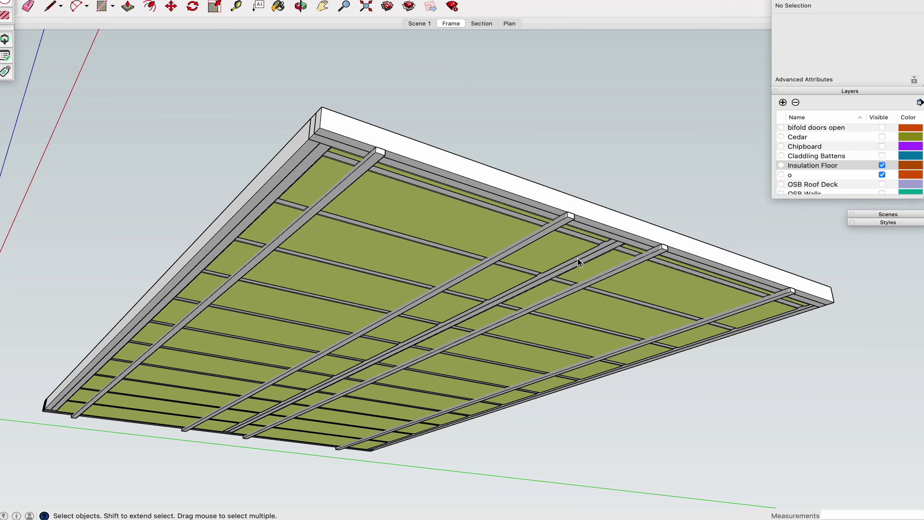
scroll(580, 256, "up", 5)
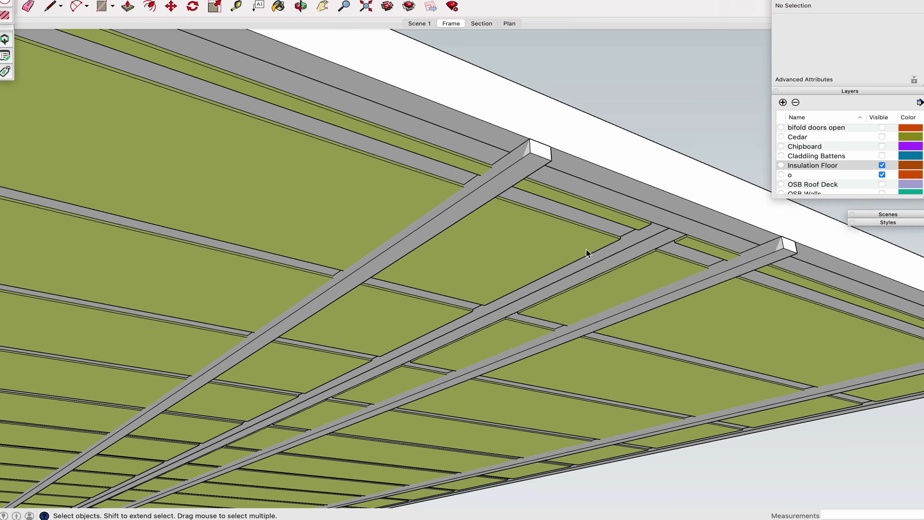
- Push a bay face in by 5 mm and check the floor from below and above
key("p")
left_click(588, 251)
scroll(595, 230, "down", 3)
scroll(568, 214, "down", 5)
middle_click_drag(566, 212, 509, 225)
scroll(510, 224, "down", 5)
left_click_drag(598, 182, 584, 228)
scroll(817, 140, "up", 3)
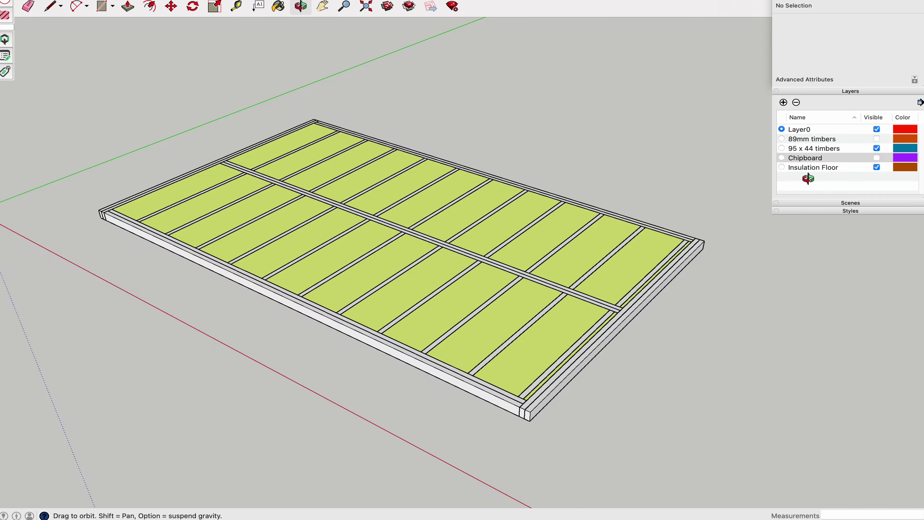
left_click_drag(672, 198, 546, 226)
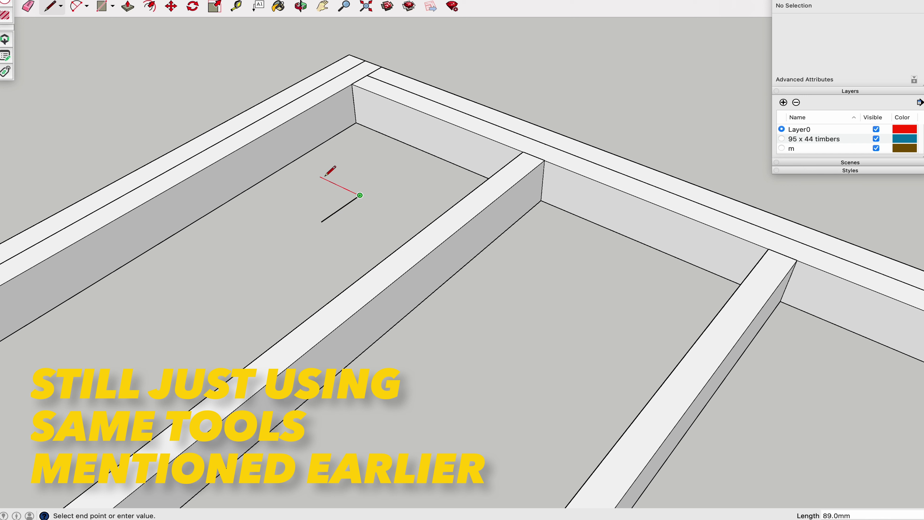
- Make the stud rectangle an '89 x 38 CLS wall stud' component
right_click(333, 208)
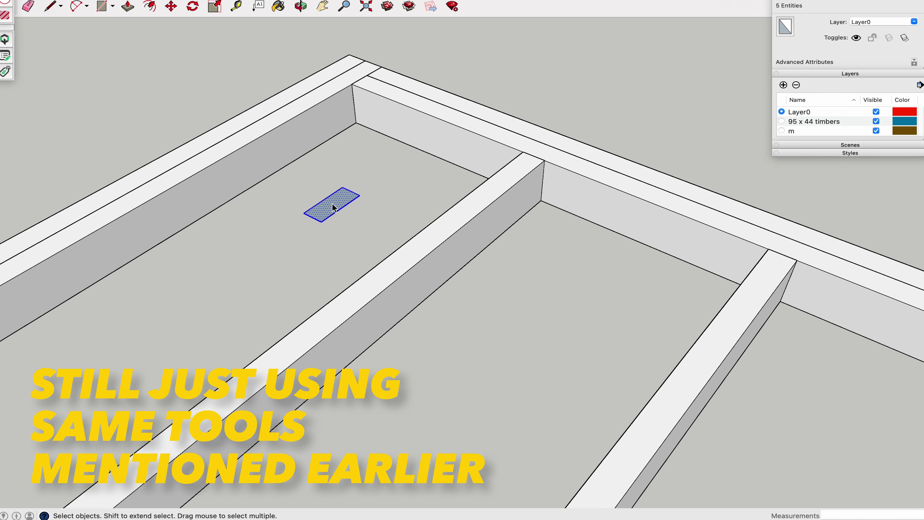
left_click(371, 279)
type("89 x 38 CLS wall stud")
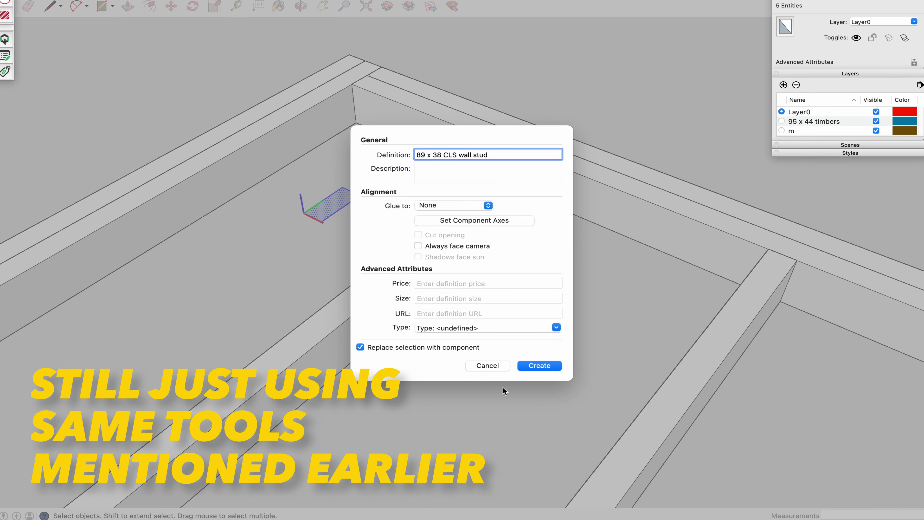
key("Return")
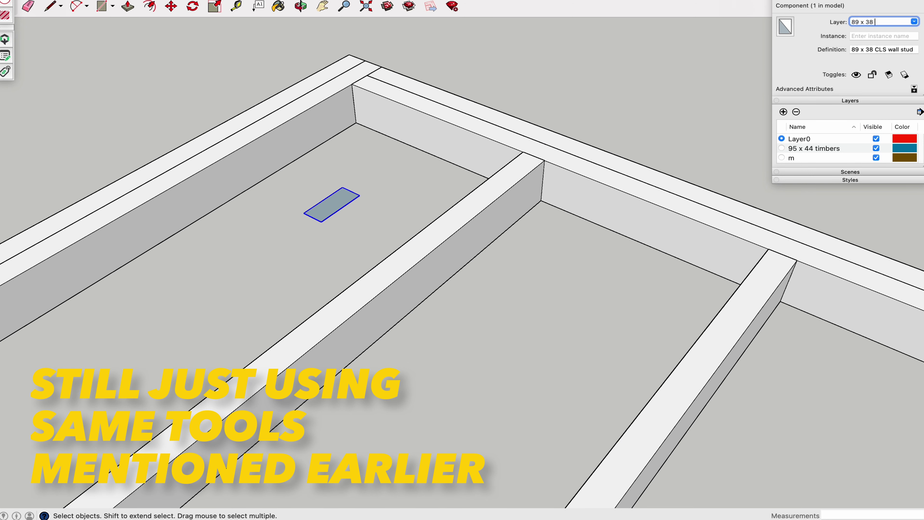
- Pull the stud profile up to a height of 2300mm
scroll(483, 154, "down", 5)
middle_click_drag(378, 305, 355, 262)
double_click(355, 262)
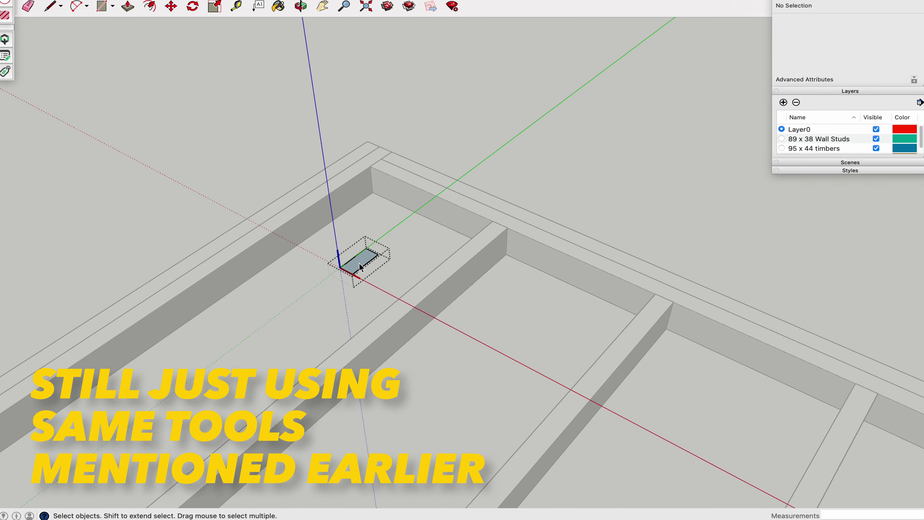
key("p")
left_click(354, 262)
type("2300")
key("Return")
scroll(350, 164, "down", 3)
key("space")
- Move the finished stud to the plate corner
left_click(345, 248)
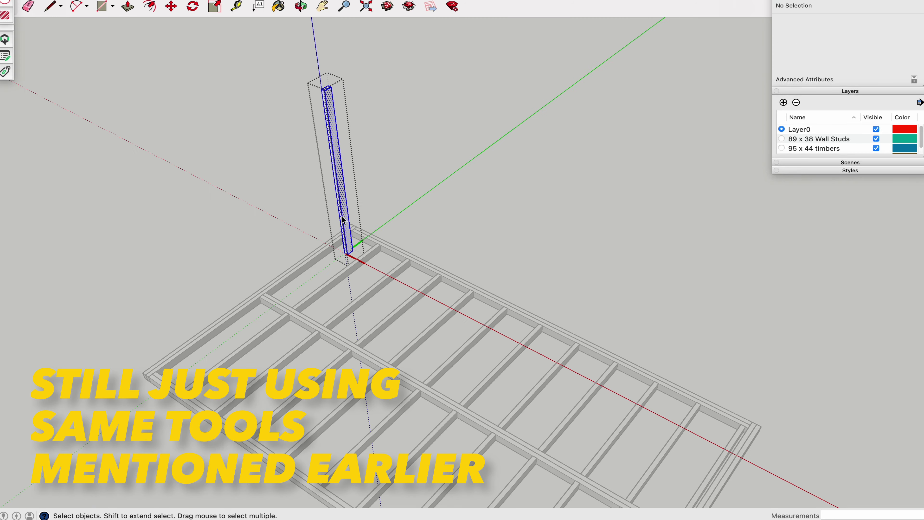
scroll(367, 242, "up", 4)
key("m")
scroll(353, 197, "up", 3)
left_click(376, 237)
scroll(372, 215, "up", 2)
- Rotate the stud 90° to lie flat as the bottom plate
key("q")
key("space")
middle_click_drag(379, 289, 415, 259)
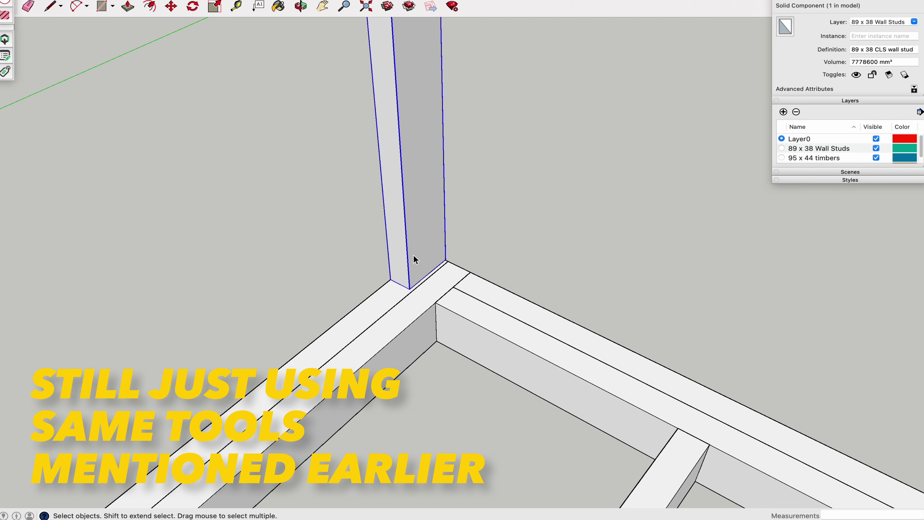
left_click(391, 278)
left_click(384, 165)
left_click(450, 312)
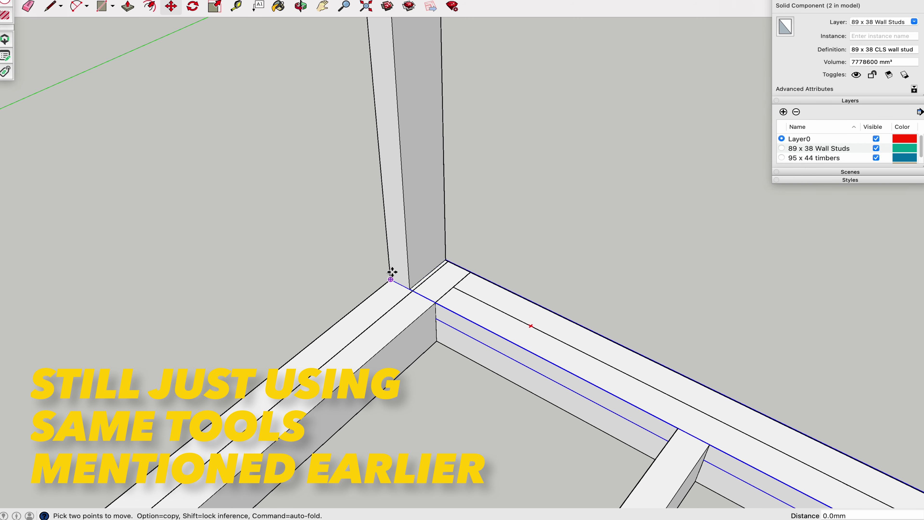
left_click(391, 279)
key("space")
left_click(390, 279)
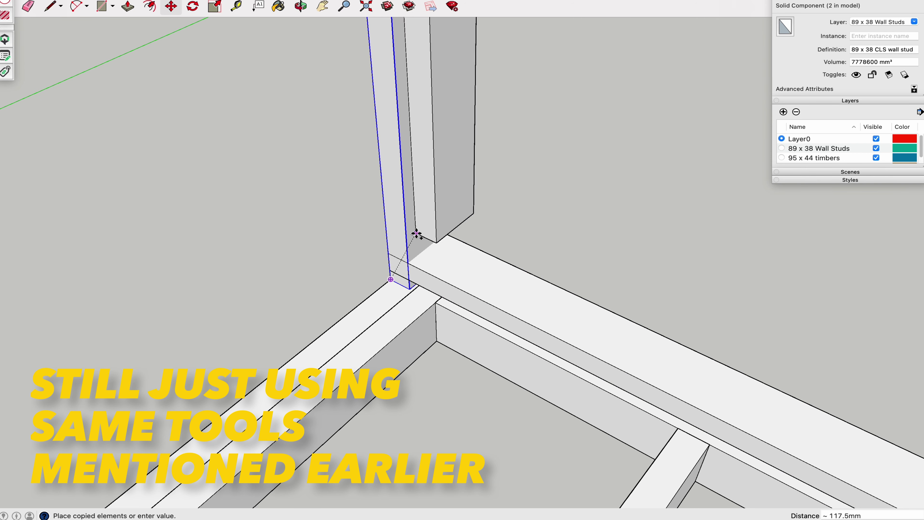
key("Escape")
scroll(391, 255, "down", 5)
- Make the bottom plate unique and extend it along the wall edge
right_click(467, 293)
left_click(528, 304)
scroll(528, 305, "up", 5)
double_click(529, 319)
key("p")
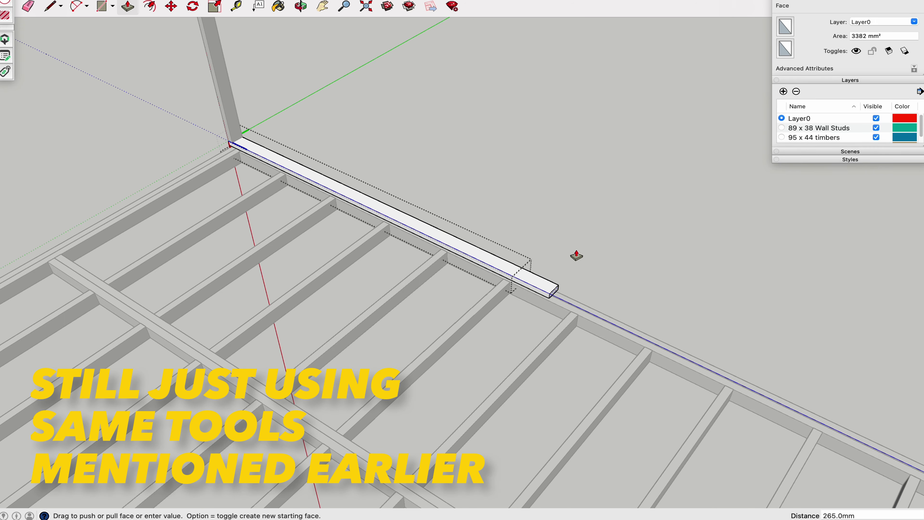
left_click_drag(568, 273, 751, 340)
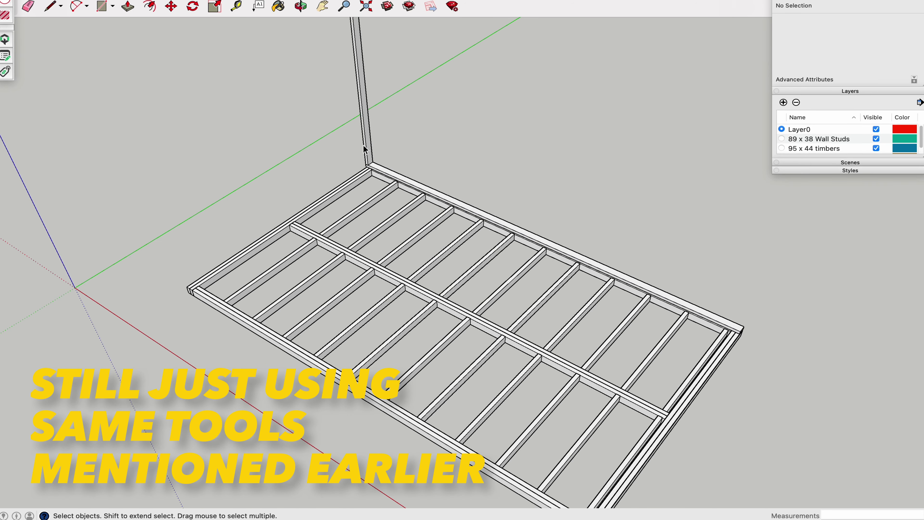
- Copy the vertical stud 400mm along the plate into a 12-stud array
left_click(368, 91)
key("m")
key("alt")
left_click(442, 136)
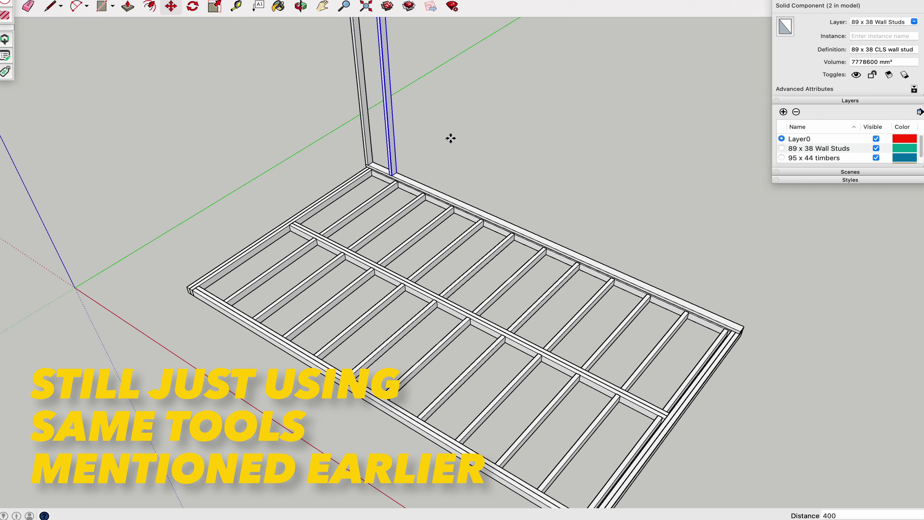
key("Escape")
key("space")
left_click(365, 91)
key("m")
key("alt")
left_click(437, 126)
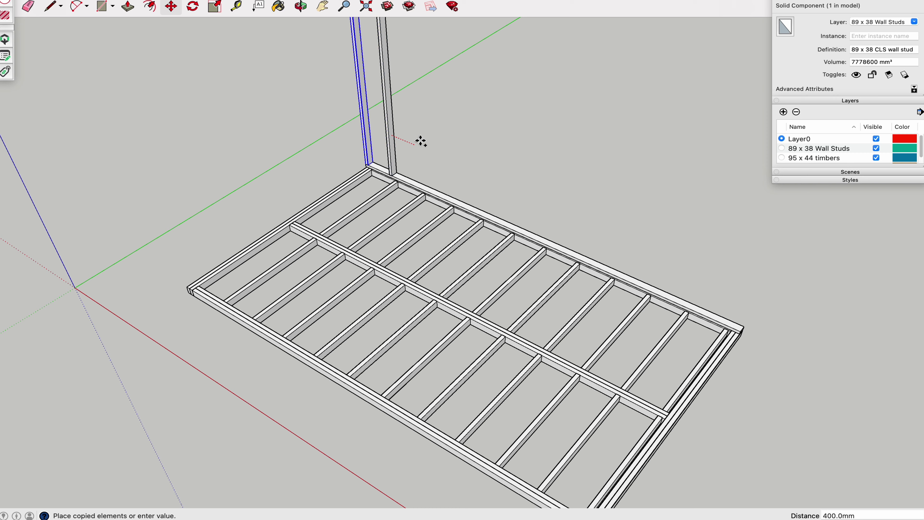
type("x")
key("Return")
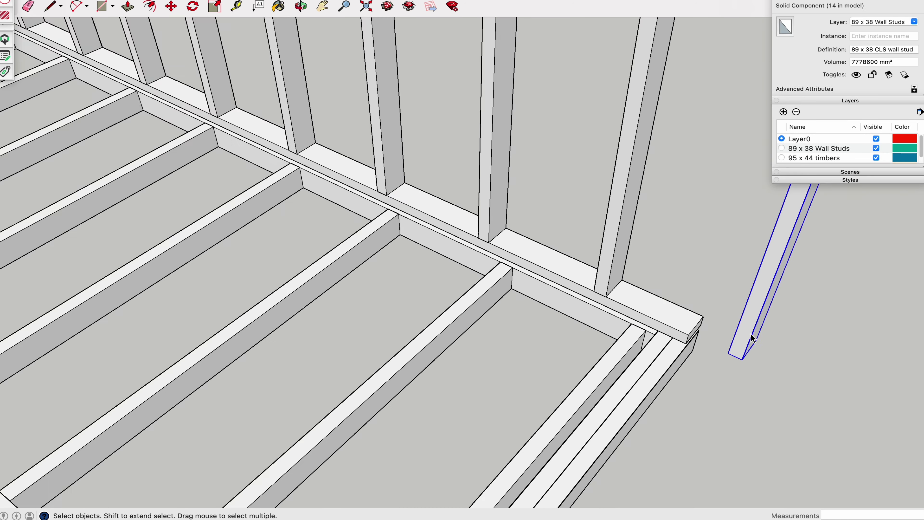
- Select the 14 studs together with the bottom plate
key("m")
middle_click_drag(694, 334, 543, 365)
scroll(633, 265, "down", 5)
middle_click_drag(633, 264, 667, 308)
left_click_drag(486, 126, 485, 126)
scroll(609, 319, "down", 4)
left_click_drag(512, 192, 599, 243)
scroll(582, 277, "up", 10)
scroll(581, 278, "down", 3)
middle_click_drag(627, 348, 578, 339)
left_click(525, 338, "shift")
key("m")
scroll(540, 337, "down", 5)
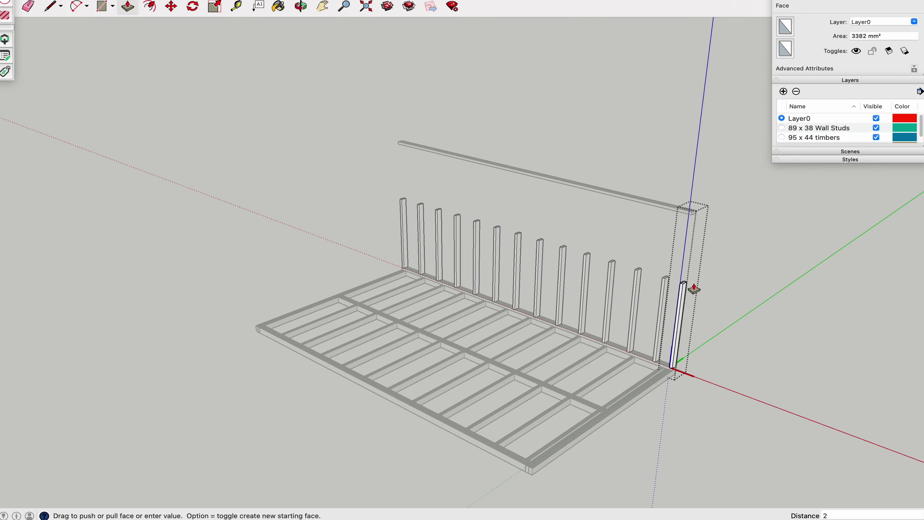
key("Escape")
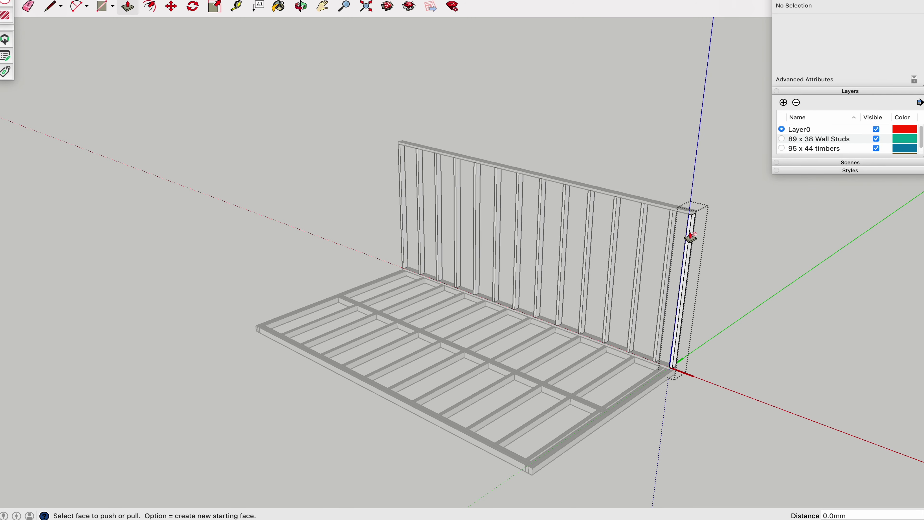
- Raise the corner stud to full height, lower the top plate, and outline corner-bay insulation
scroll(691, 239, "up", 5)
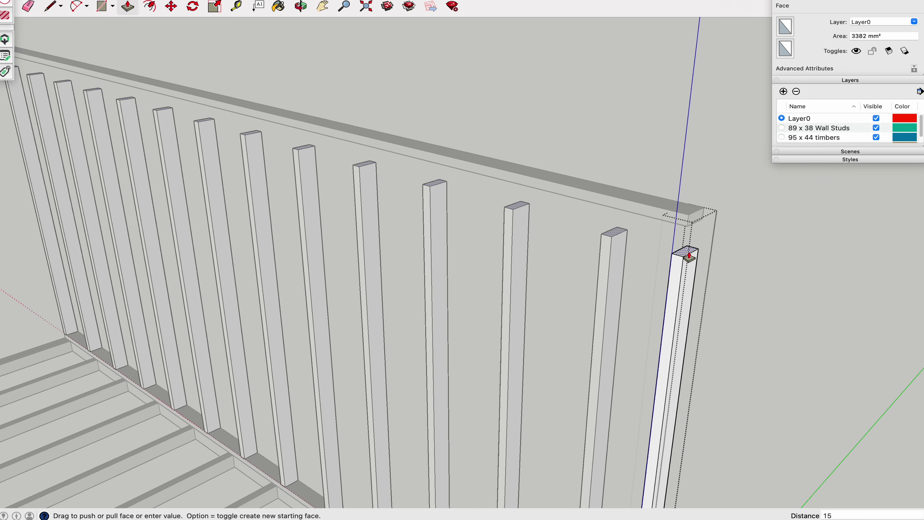
left_click(689, 255)
key("m")
left_click(687, 275)
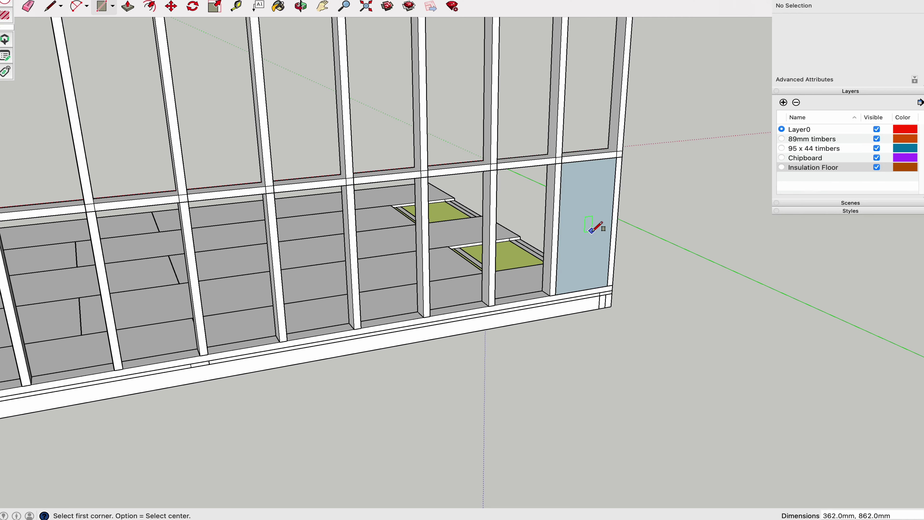
left_click(593, 228)
- Extrude the rectangle into an insulation block and make it the 'Wall insulation lower 75' component
key("p")
left_click_drag(574, 194, 582, 202)
key("space")
triple_click(584, 204)
right_click(582, 201)
left_click(649, 276)
type("Wall insulation lower 7")
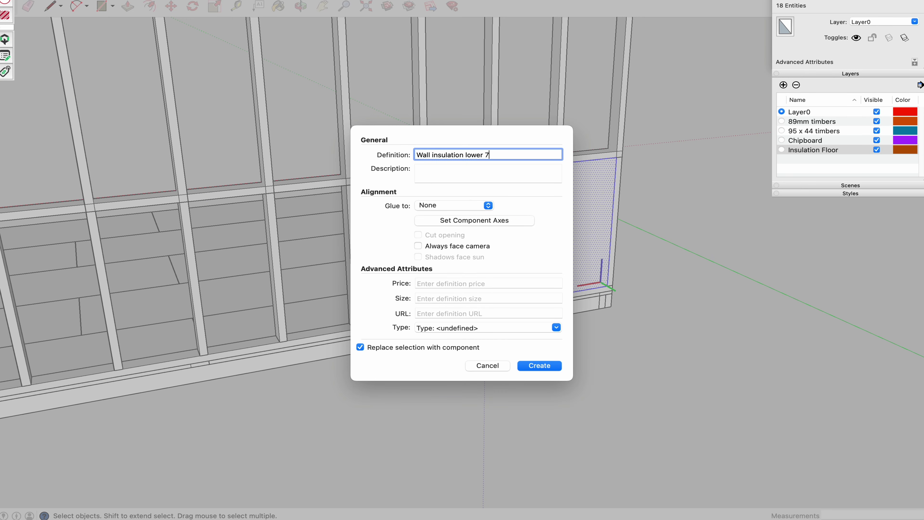
key("Return")
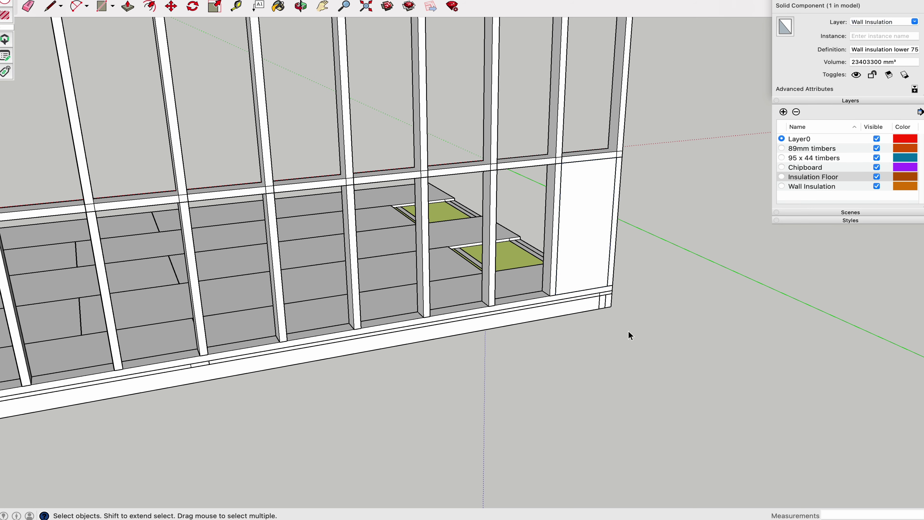
- Copy the insulation panel across the wall bays at 400 mm spacing
scroll(630, 336, "up", 3)
scroll(644, 327, "down", 5)
scroll(633, 258, "up", 4)
right_click(613, 173)
left_click(645, 237)
left_click(625, 189)
key("Escape")
scroll(650, 166, "down", 5)
scroll(646, 161, "up", 10)
key("m")
left_click(664, 185)
key("alt")
scroll(644, 157, "down", 10)
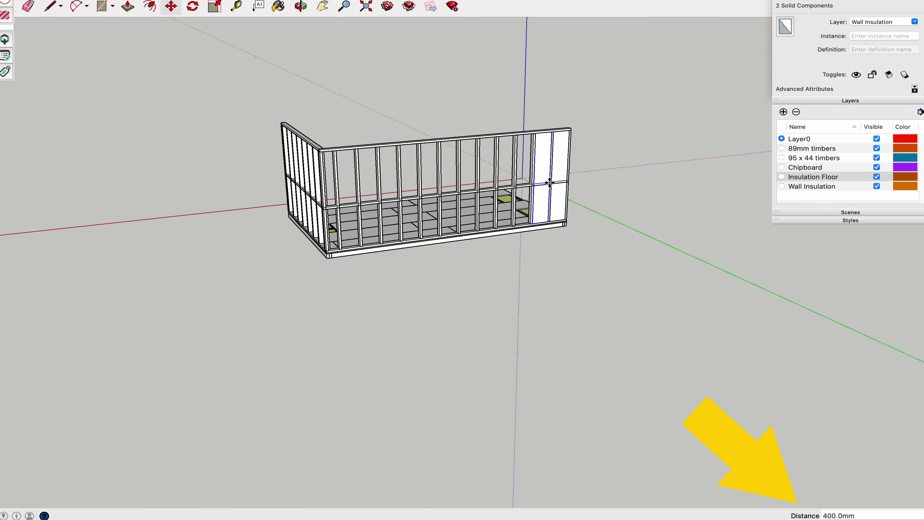
left_click(549, 182)
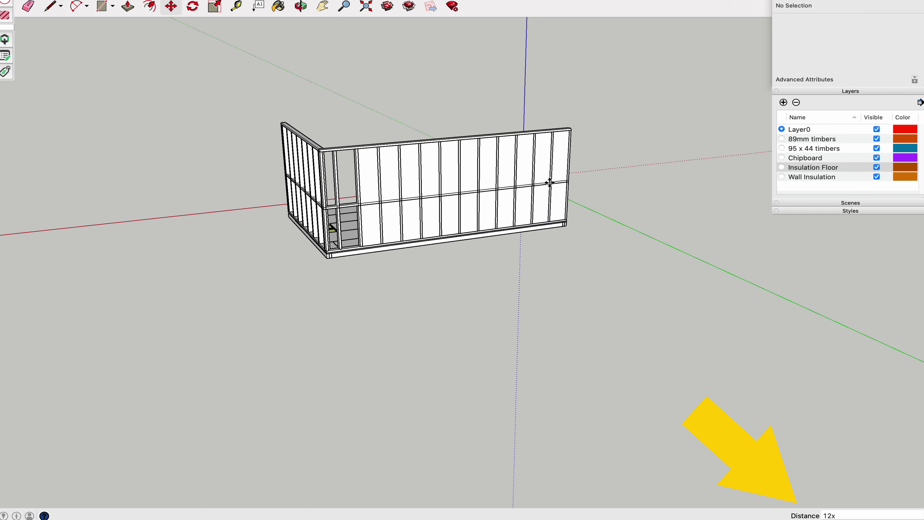
scroll(373, 293, "up", 10)
- Push a panel face back 38 mm and select the lower row of insulation panels
middle_click_drag(374, 293, 464, 206)
key("p")
key("space")
scroll(433, 262, "down", 10)
left_click(434, 262)
right_click(416, 255)
key("Escape")
scroll(404, 201, "up", 10)
key("p")
left_click(438, 255)
left_click(436, 256)
- Paint the lower and upper insulation panels pale yellow, then pick up the raised panel
key("space")
scroll(436, 256, "down", 10)
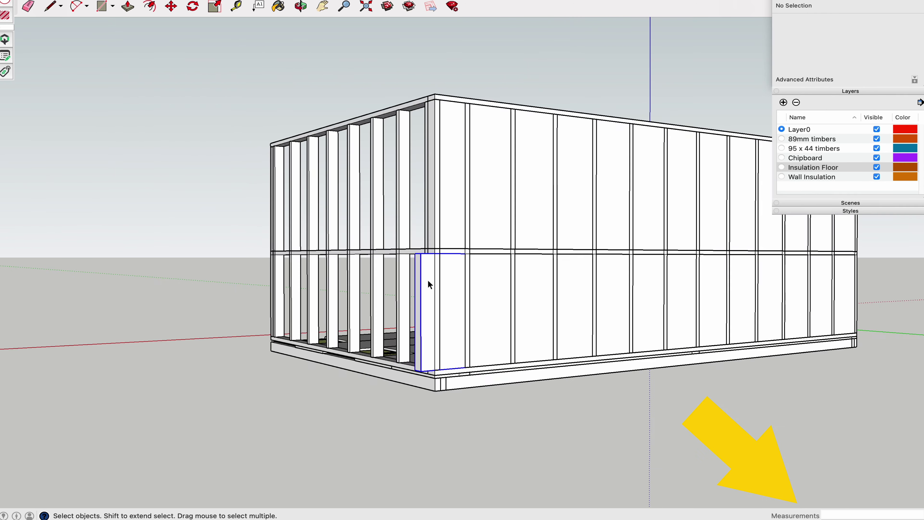
scroll(437, 252, "up", 10)
scroll(470, 292, "down", 10)
key("b")
left_click(470, 292)
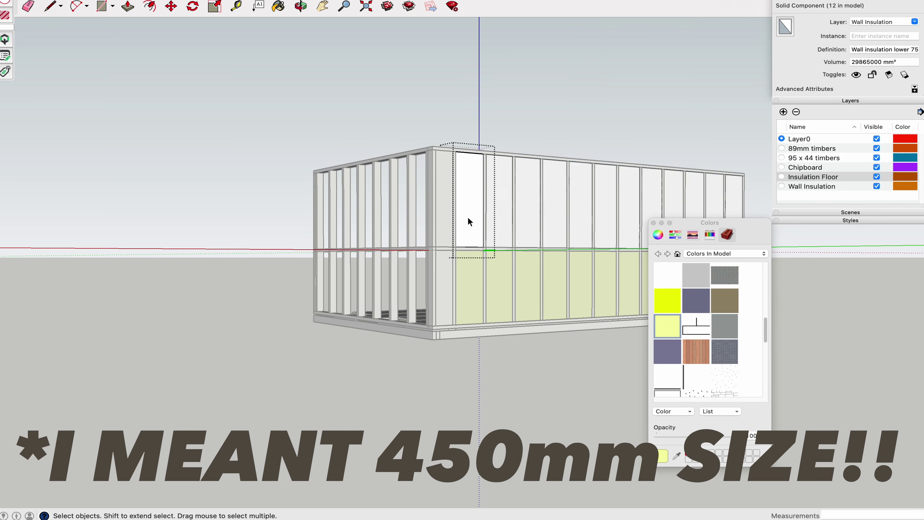
left_click(453, 207)
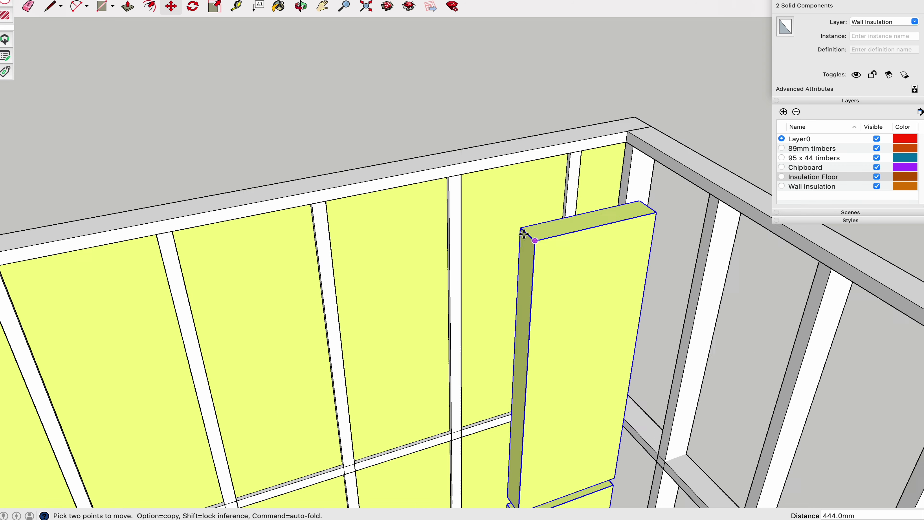
key("q")
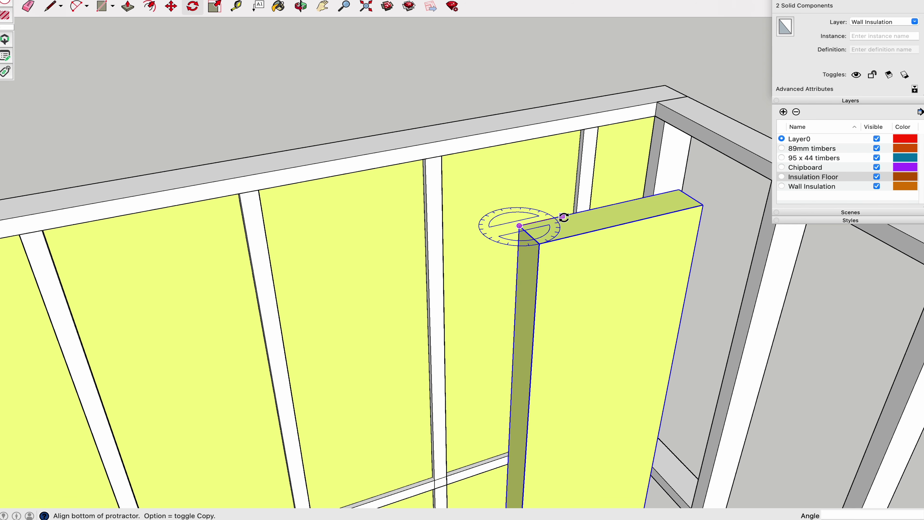
key("m")
left_click(520, 226)
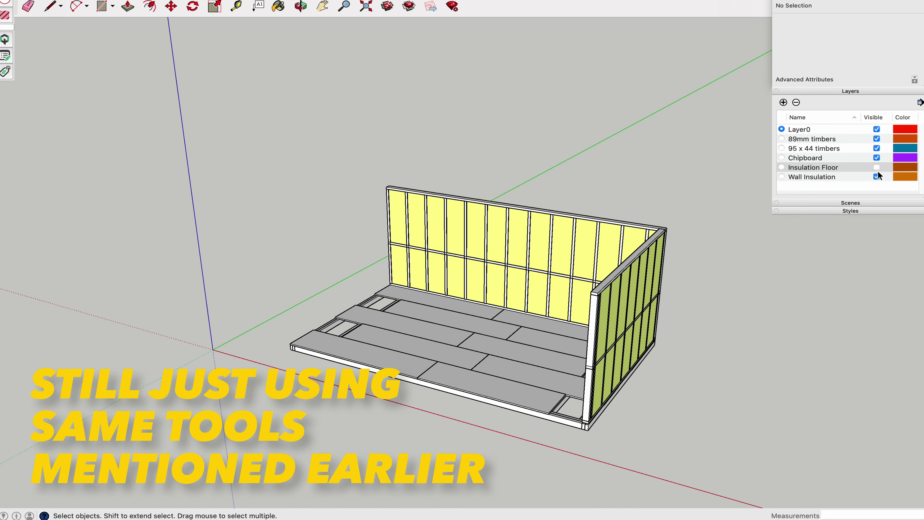
- Hide the Chipboard and 95 x 44 timbers layers and select both insulated walls
left_click(877, 158)
left_click(877, 148)
left_click_drag(365, 144, 769, 502)
- Copy the two walls, rotate the copies 180° about the corner, and move them into place
key("m")
left_click(709, 248)
key("alt")
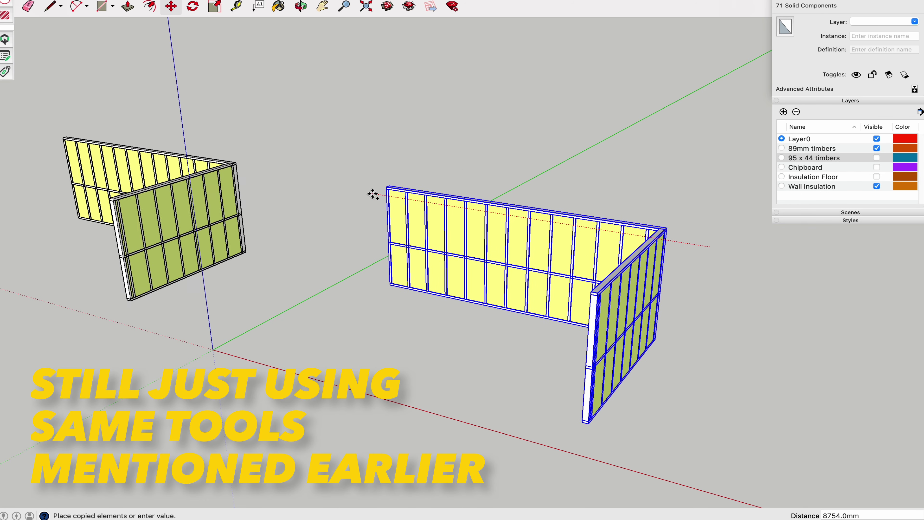
scroll(251, 177, "up", 5)
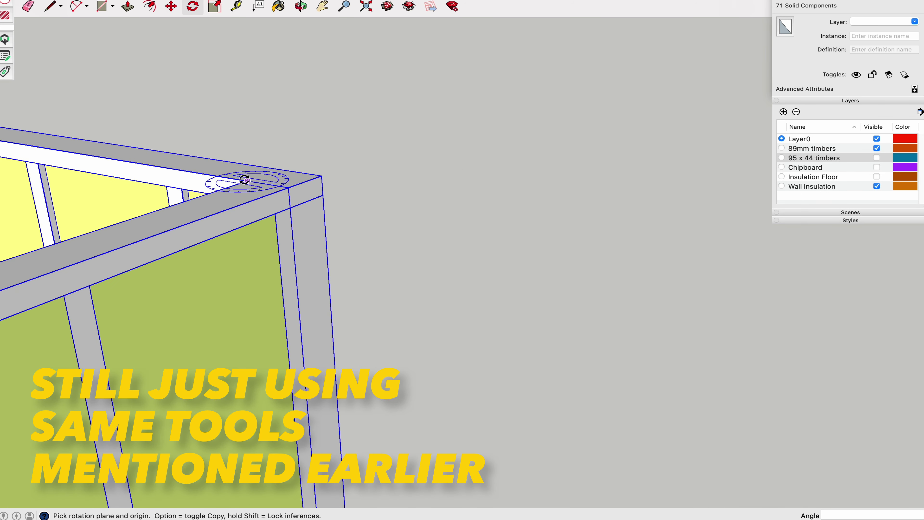
left_click(240, 181)
scroll(251, 190, "down", 6)
left_click(342, 224)
scroll(342, 224, "up", 5)
key("m")
left_click(291, 209)
scroll(479, 398, "down", 5)
scroll(487, 402, "up", 3)
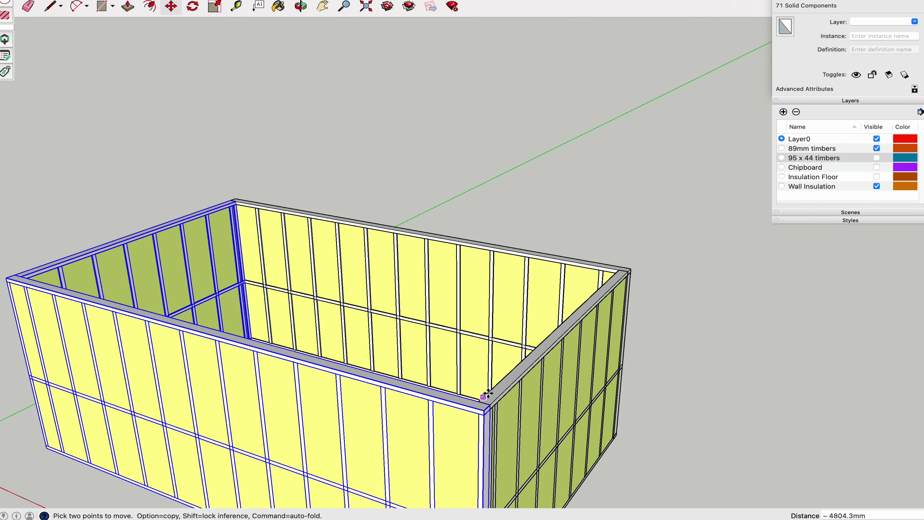
scroll(487, 394, "down", 5)
- Orbit to inspect the closed four-wall box from above and lower down
key("o")
left_click_drag(586, 421, 822, 175)
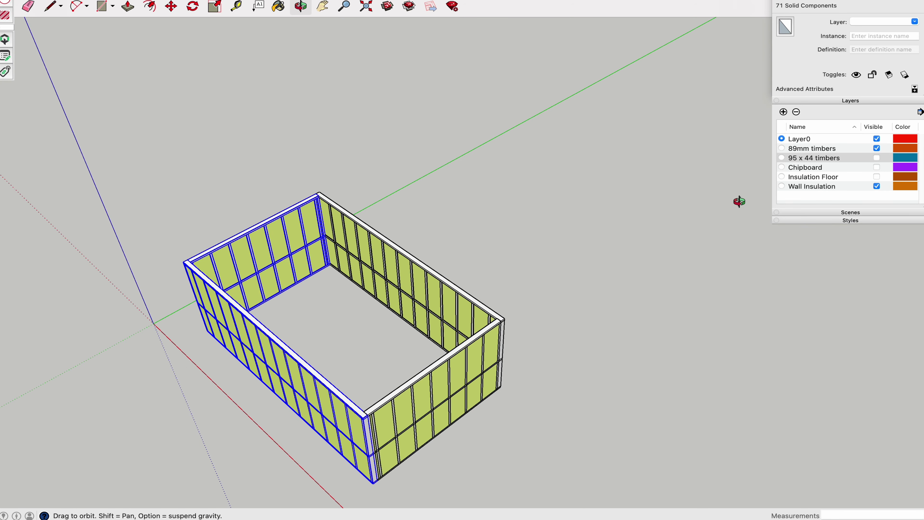
scroll(739, 201, "down", 2)
key("space")
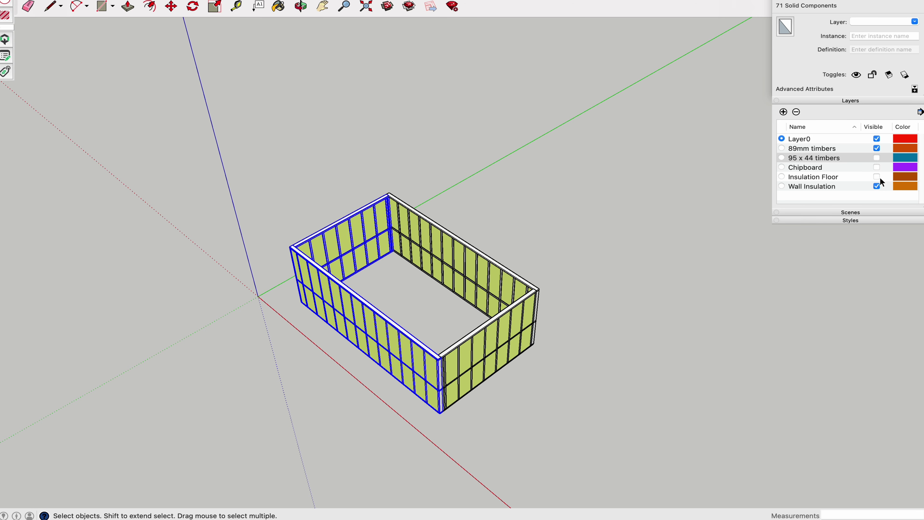
middle_click_drag(501, 323, 543, 285)
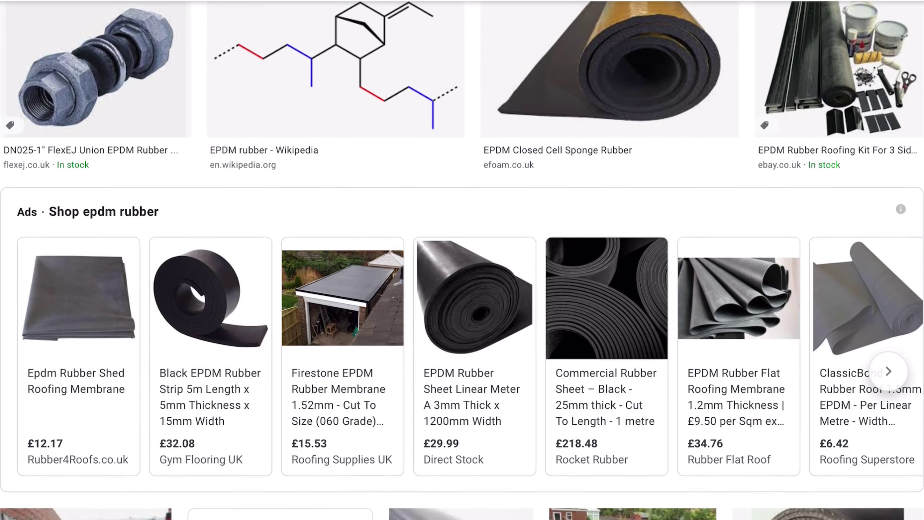
scroll(462, 260, "down", 5)
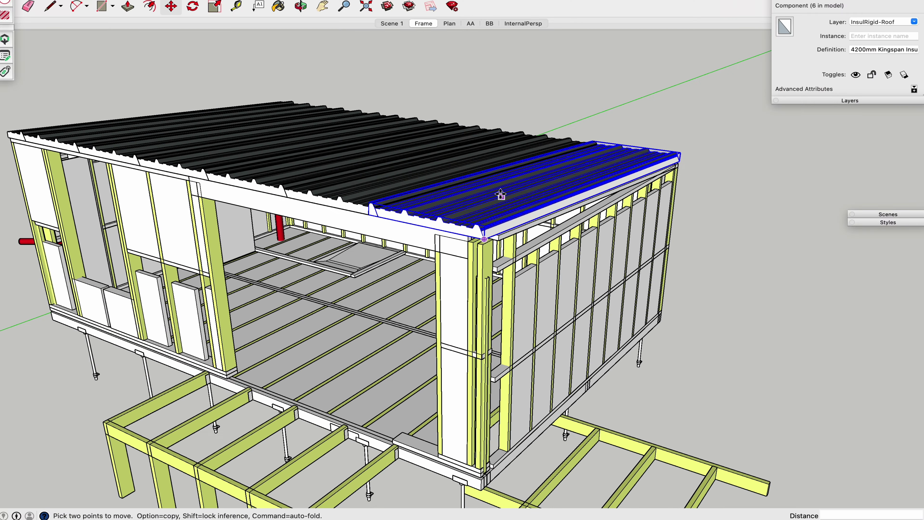
- Cancel a roof panel move, then show the BB section scene in Perspective
left_click(500, 195)
key("Escape")
scroll(475, 214, "up", 3)
left_click_drag(473, 249, 439, 196)
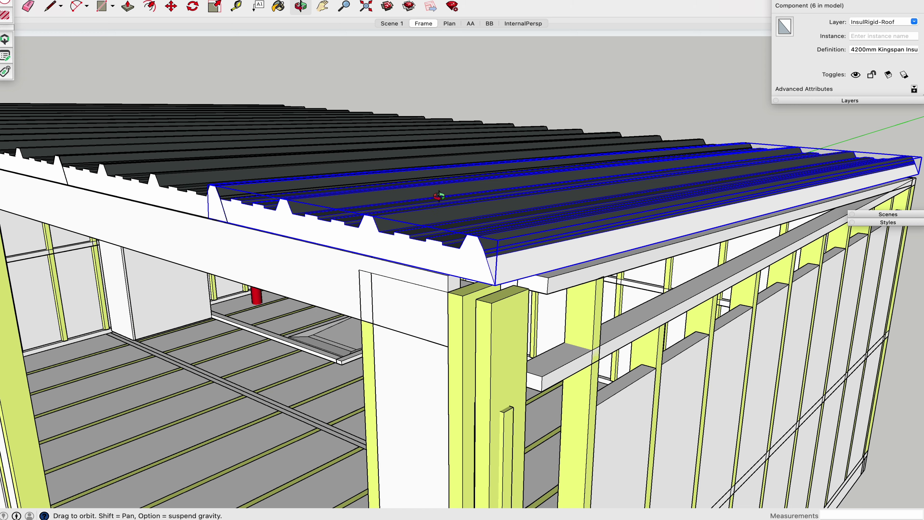
left_click(488, 24)
left_click(175, 0)
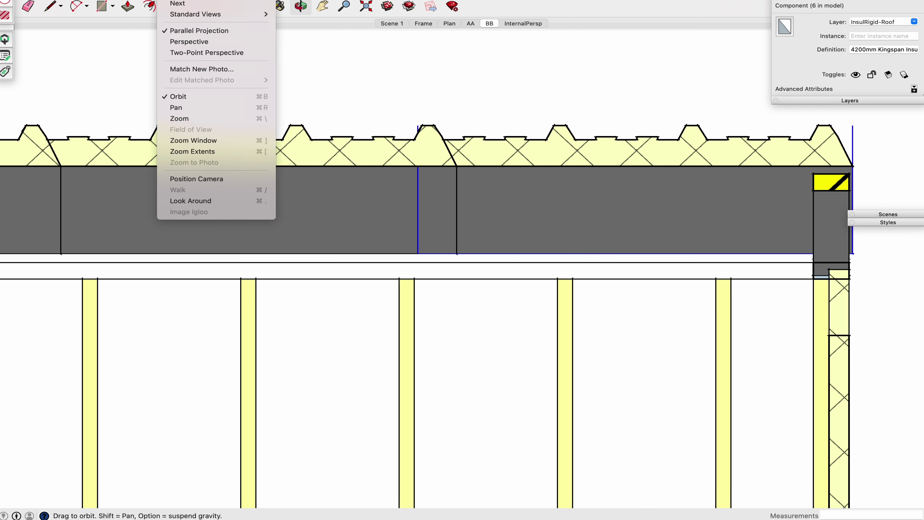
left_click(192, 41)
- Orbit around the insulated roof edge, then cancel a roof panel move, leaving it in place
left_click_drag(541, 238, 283, 243)
scroll(283, 244, "up", 10)
left_click_drag(401, 291, 453, 312)
scroll(330, 336, "down", 6)
scroll(345, 349, "up", 4)
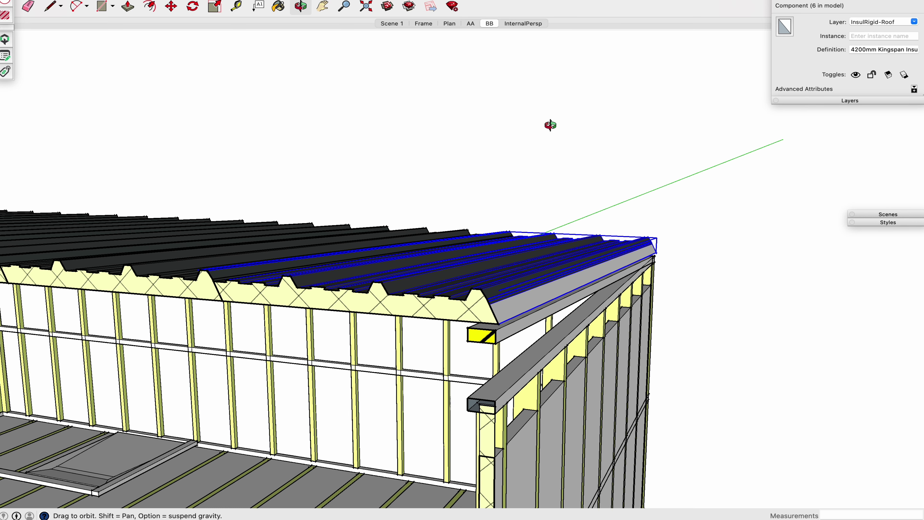
left_click_drag(551, 125, 440, 209)
key("m")
left_click(420, 278)
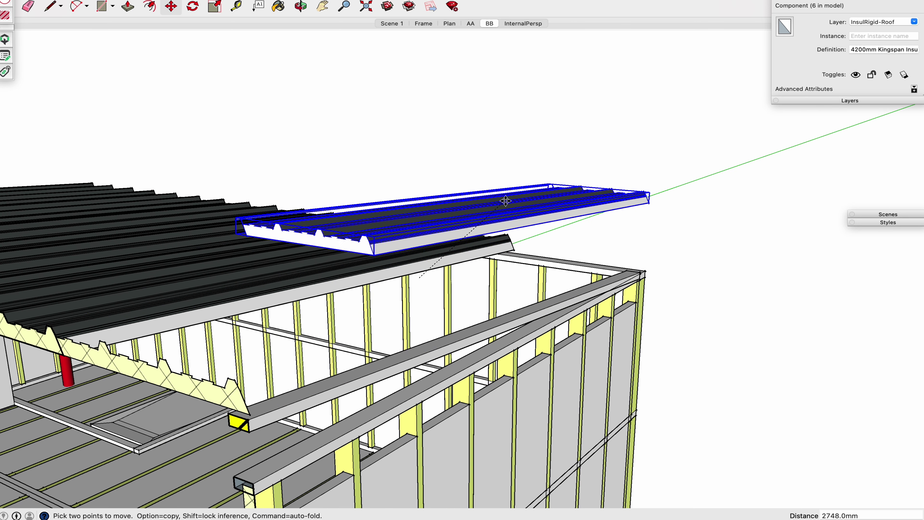
key("space")
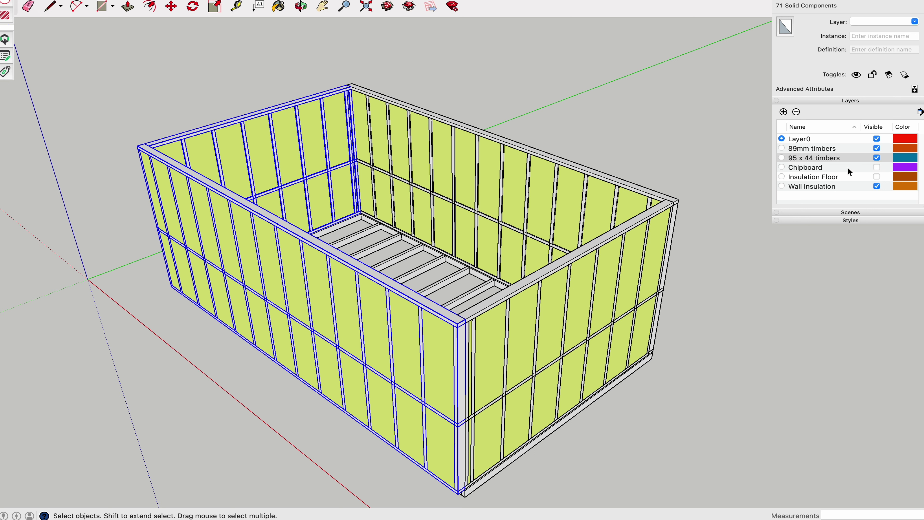
- Clear the selection and pick up the top plate to raise it
left_click(294, 80)
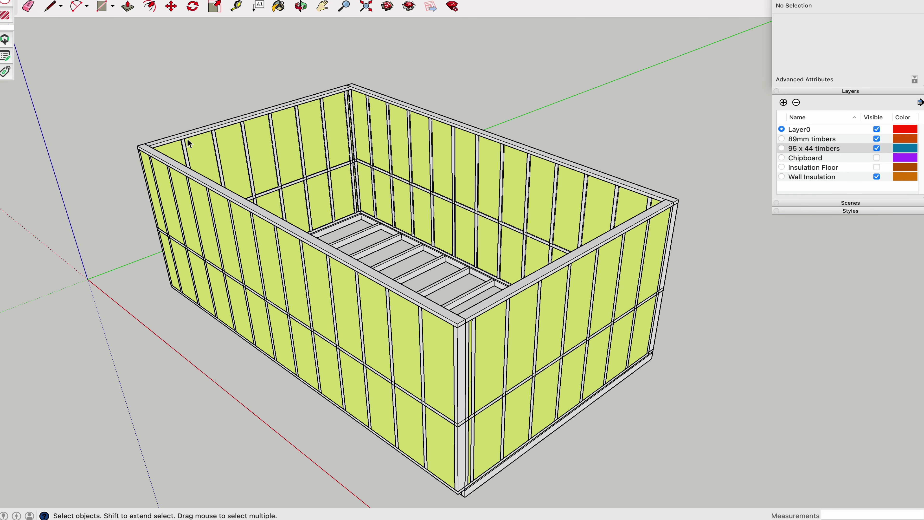
scroll(154, 158, "up", 3)
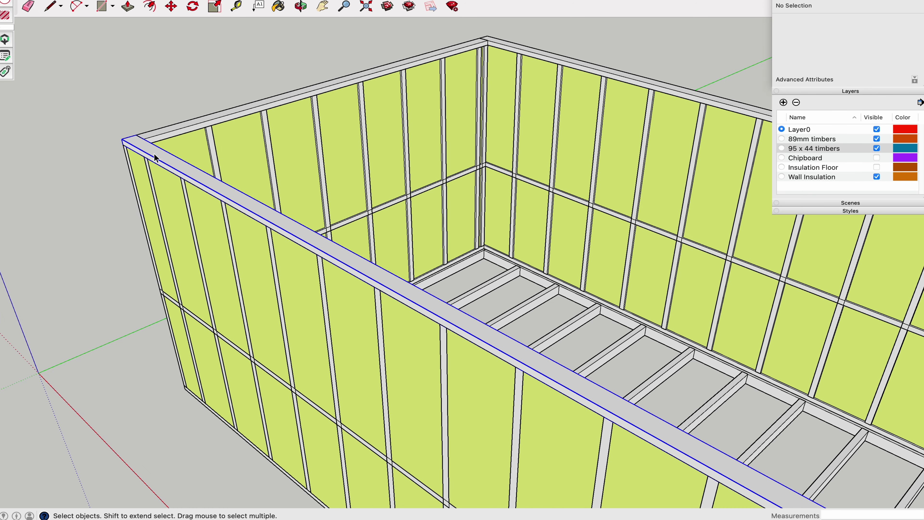
key("m")
left_click(154, 153)
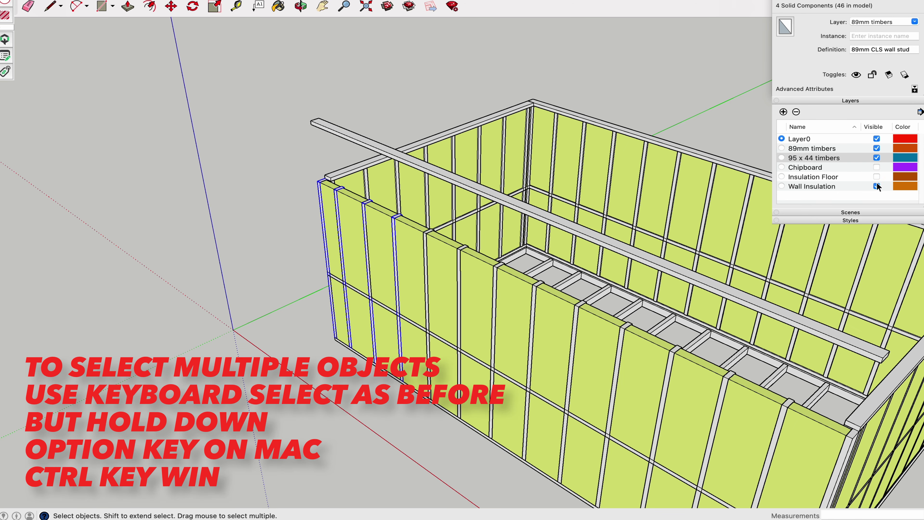
- Hide Wall Insulation, make the studs unique, extend them 75 mm, and start moving the top timber
left_click(877, 185)
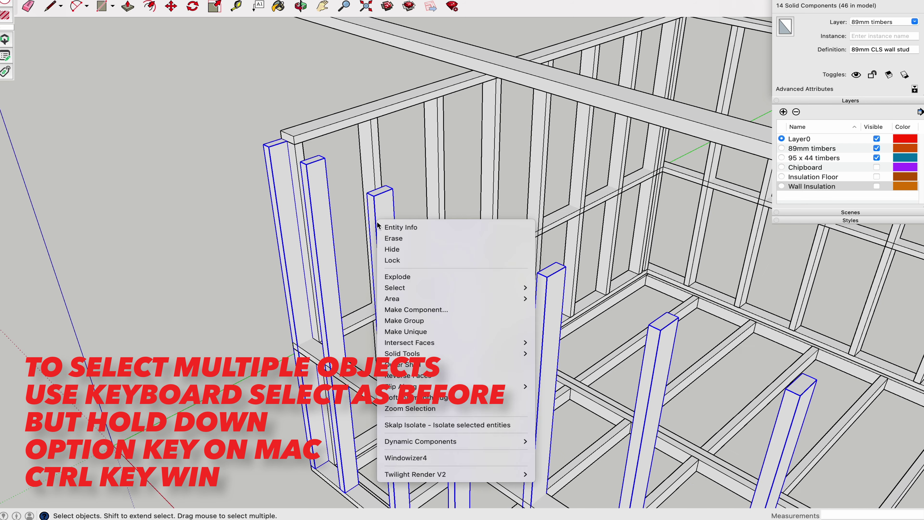
right_click(414, 218)
left_click(438, 319)
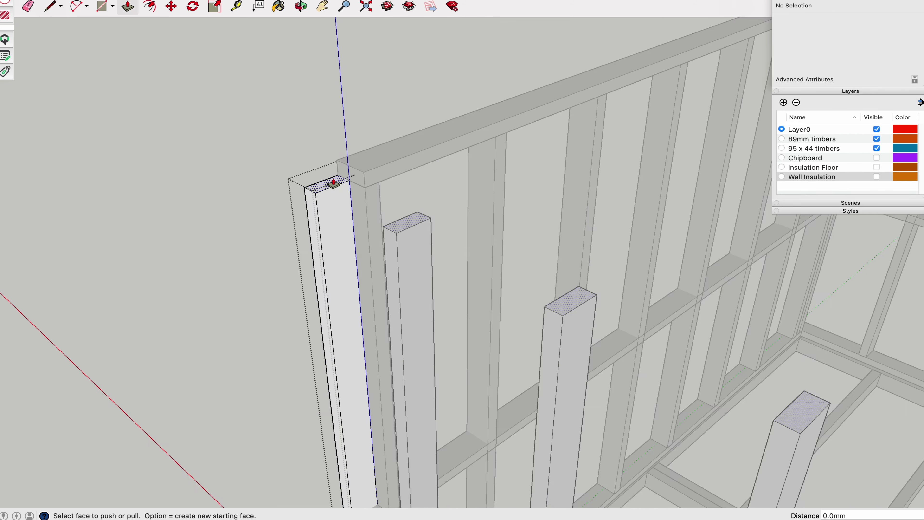
left_click_drag(314, 165, 317, 145)
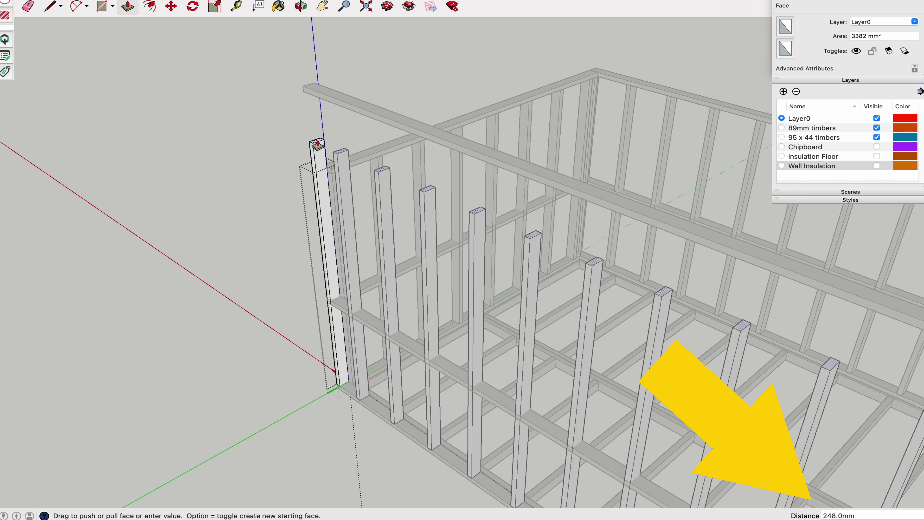
type("75")
key("Return")
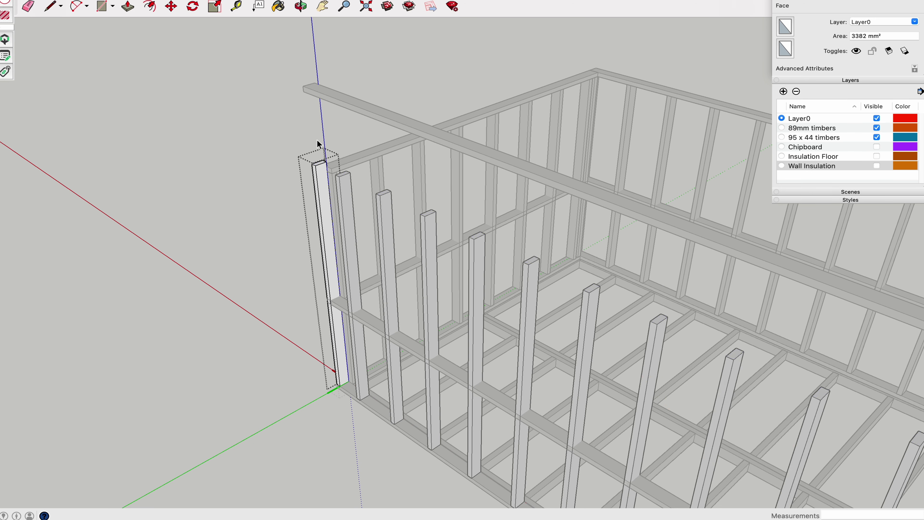
key("space")
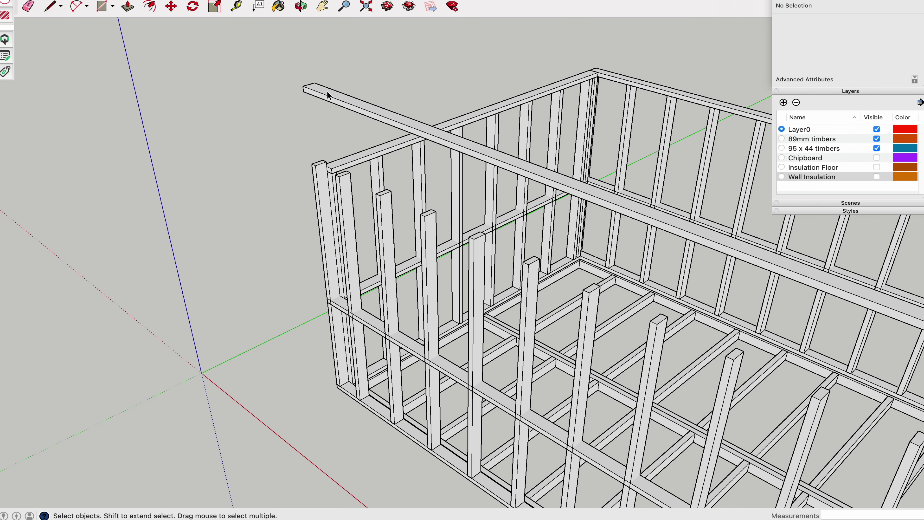
left_click(329, 95)
scroll(302, 108, "up", 3)
key("m")
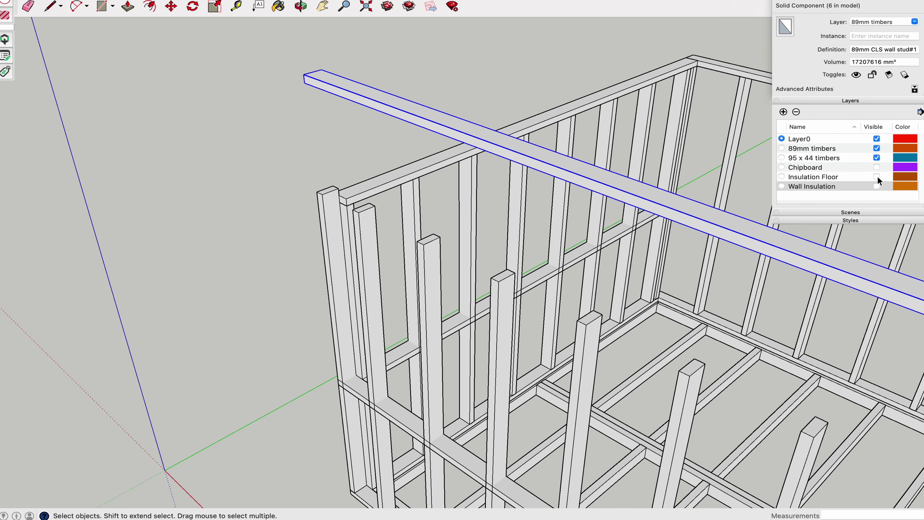
- Show Wall Insulation, make the panels unique, raise their tops 75 mm, and drop the top beam onto the front wall
left_click(877, 186)
left_click(378, 261)
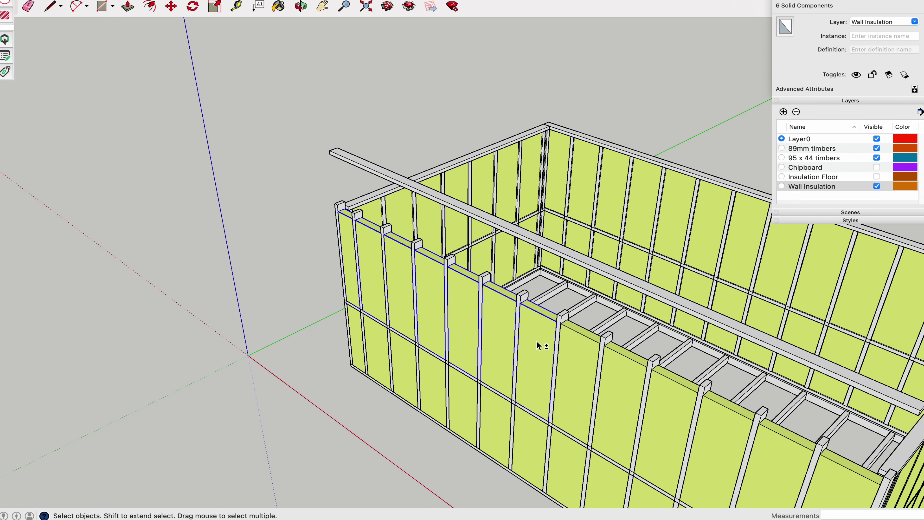
right_click(786, 459)
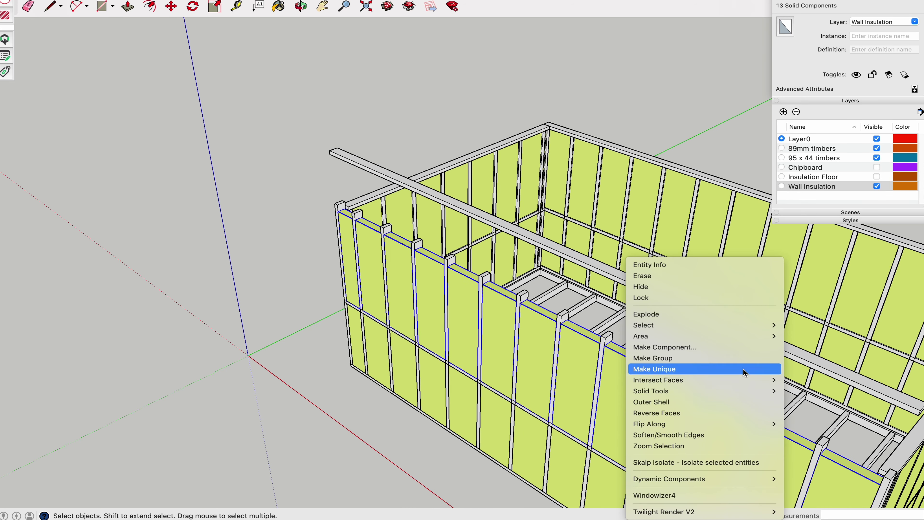
left_click(743, 373)
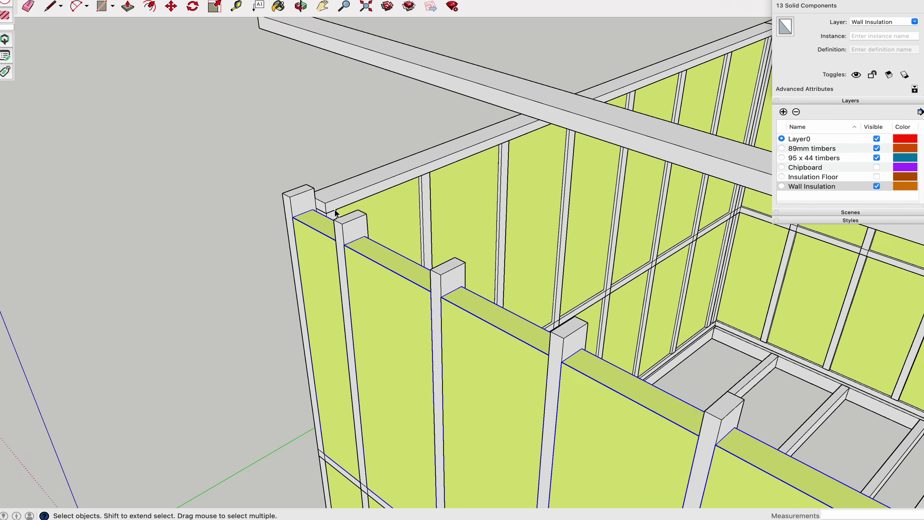
double_click(316, 222)
left_click(316, 221)
key("p")
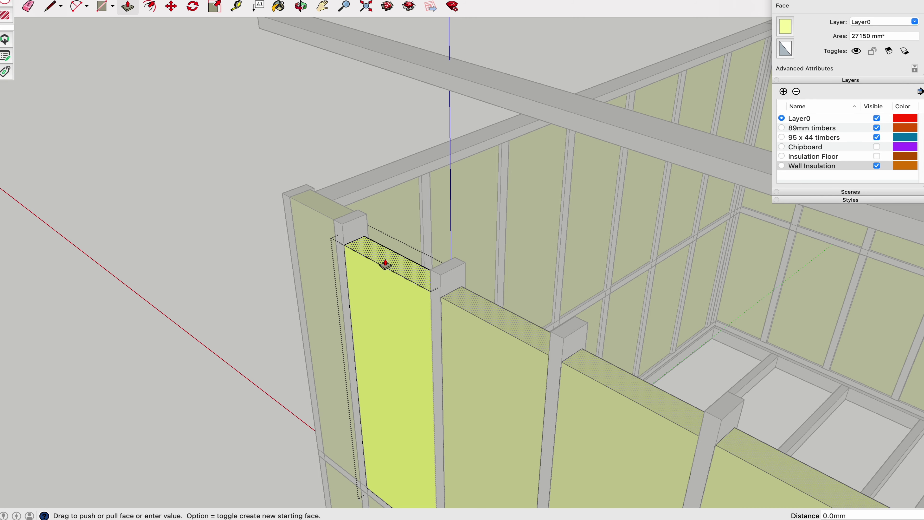
left_click_drag(382, 265, 339, 229)
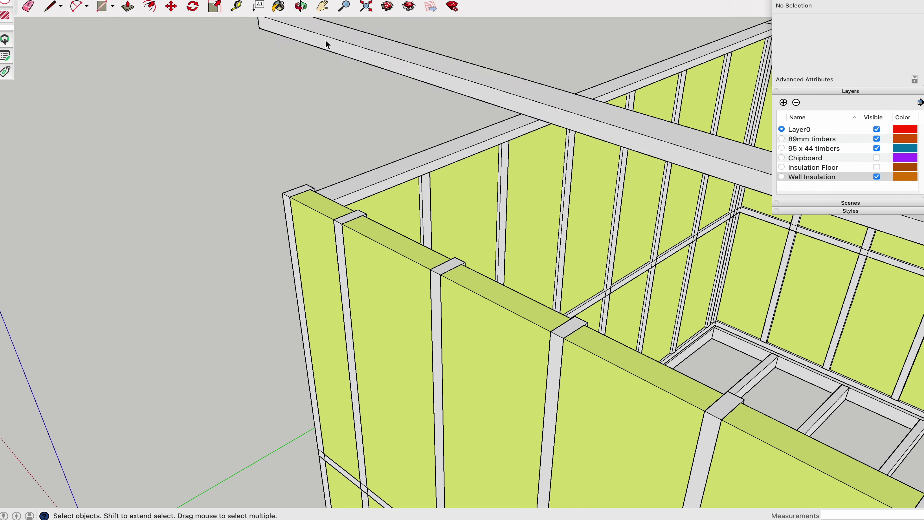
key("m")
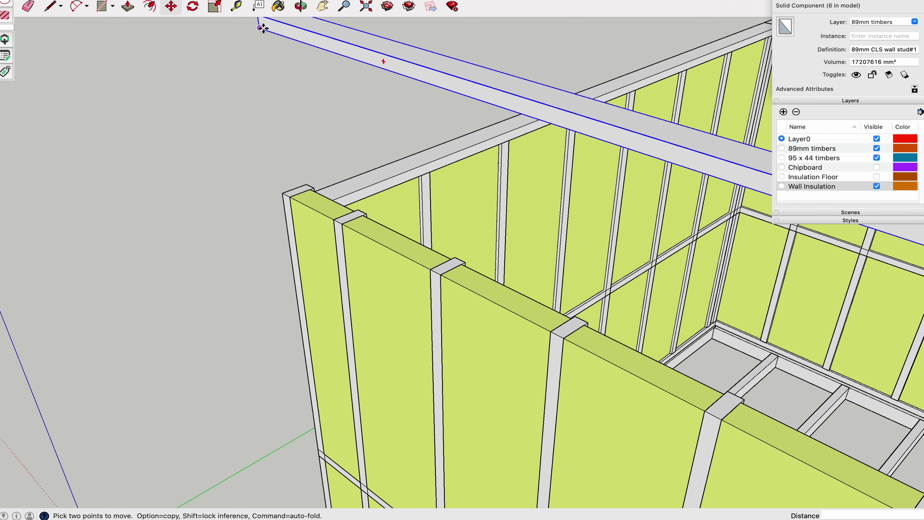
left_click_drag(262, 25, 285, 192)
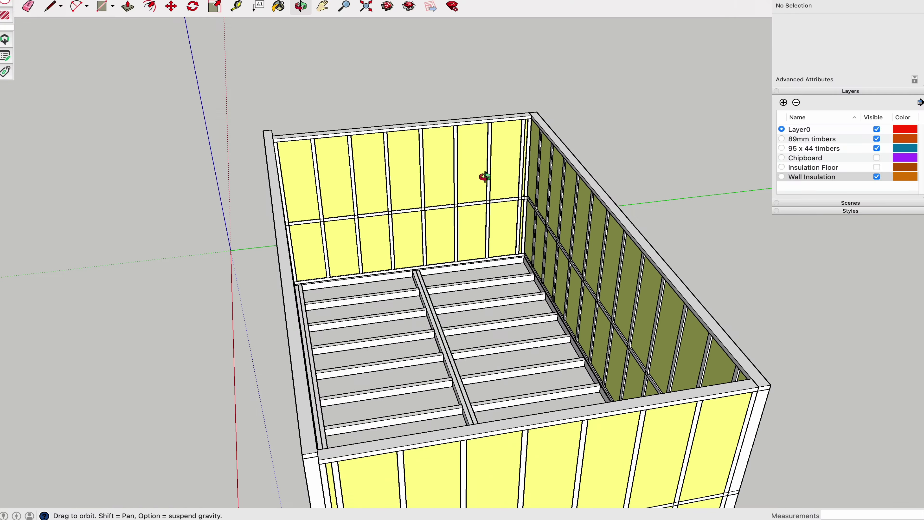
- Confirm the 120 x 44 joists component, stretch it across the box and copy it along the wall
mouse_move(485, 175)
middle_mouse_down()
mouse_move(557, 72)
mouse_move(360, 67)
middle_mouse_up()
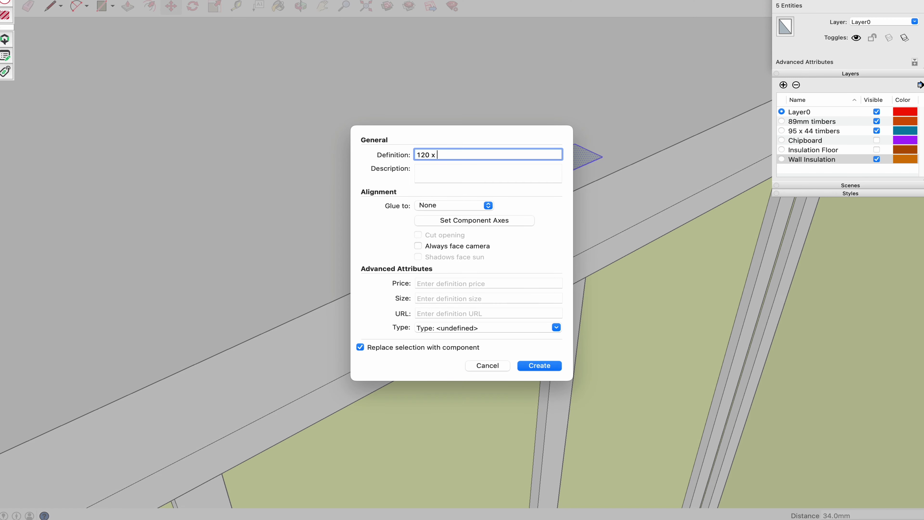
key("Return")
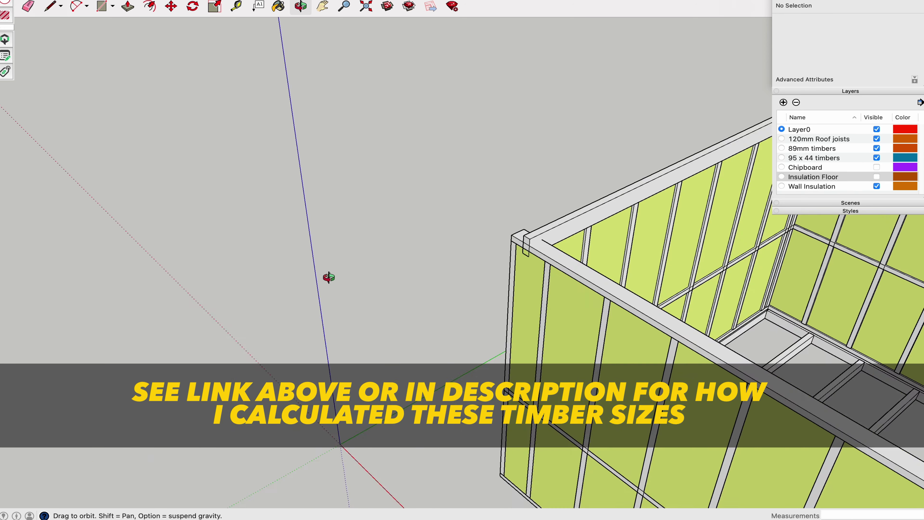
left_click_drag(324, 274, 521, 268)
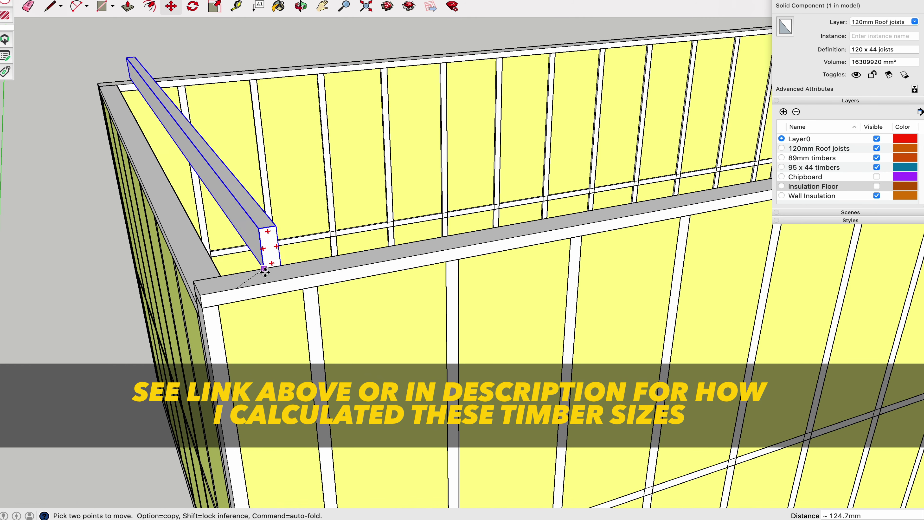
key("space")
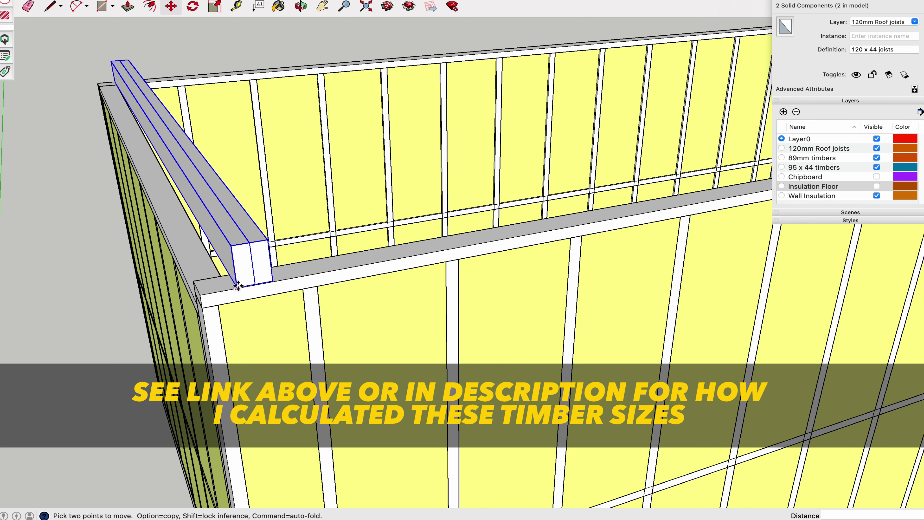
key("alt")
left_click(238, 286)
scroll(309, 275, "down", 5)
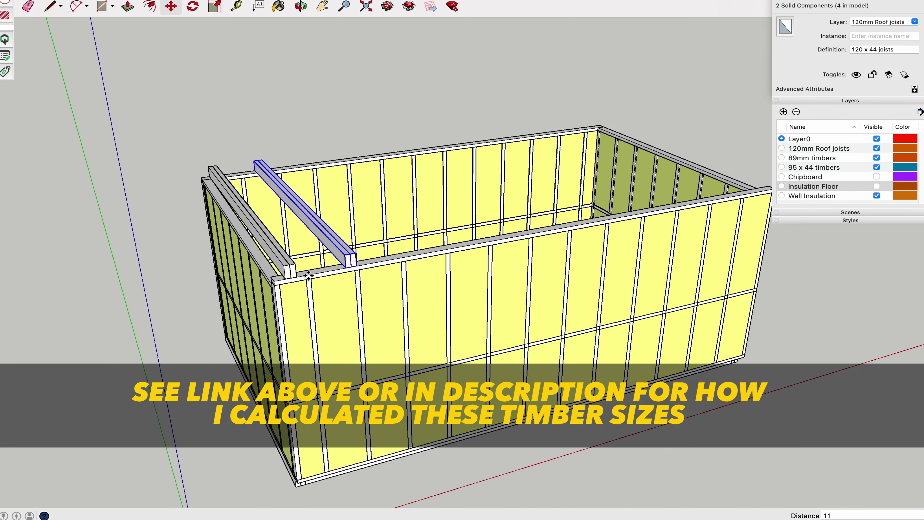
- Orbit to look along the roof joists and begin a line at the joist corner
key("l")
left_click(127, 278)
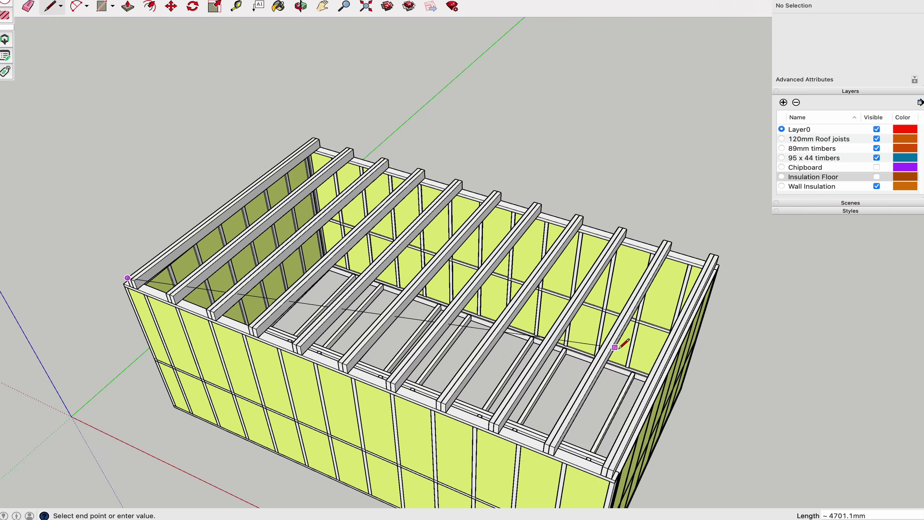
scroll(724, 252, "up", 5)
key("Escape")
scroll(618, 211, "down", 10)
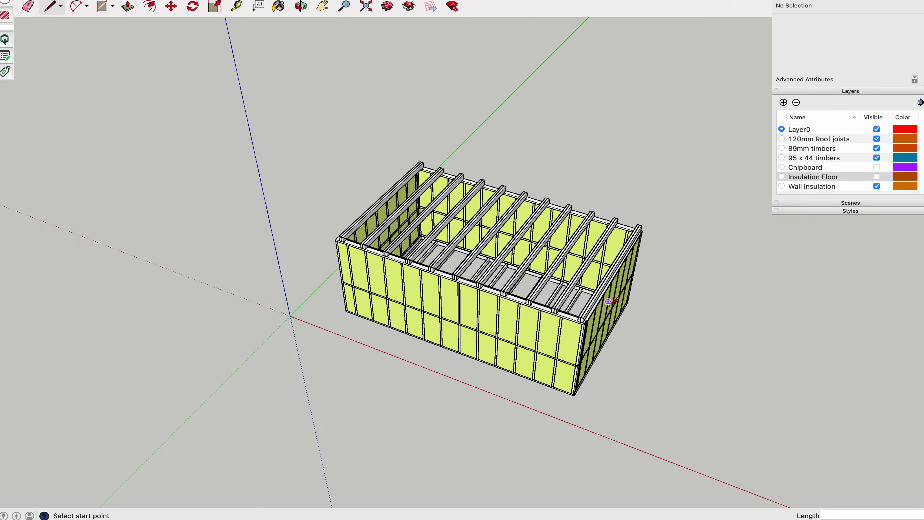
middle_click_drag(458, 211, 443, 203)
scroll(419, 219, "up", 8)
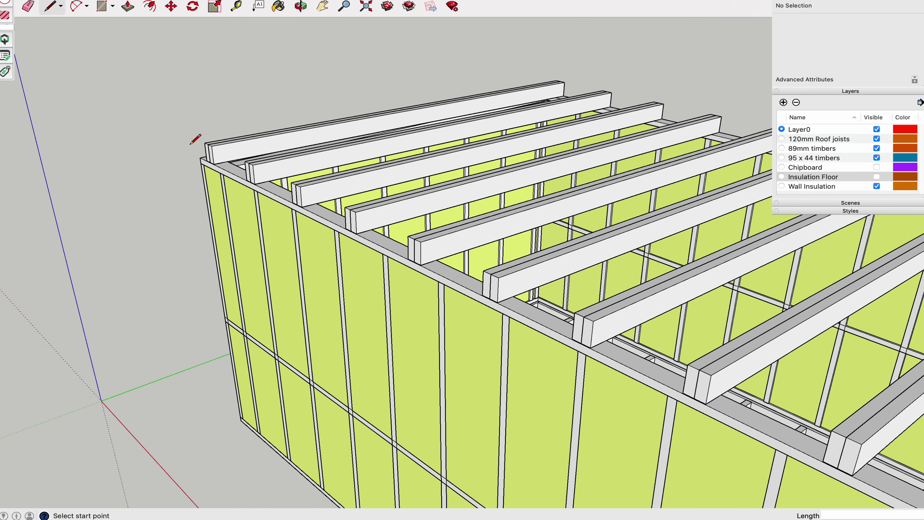
scroll(190, 144, "down", 5)
left_click(167, 130)
- Close the roof outline into a face and push it up into a deck slab
scroll(721, 178, "up", 5)
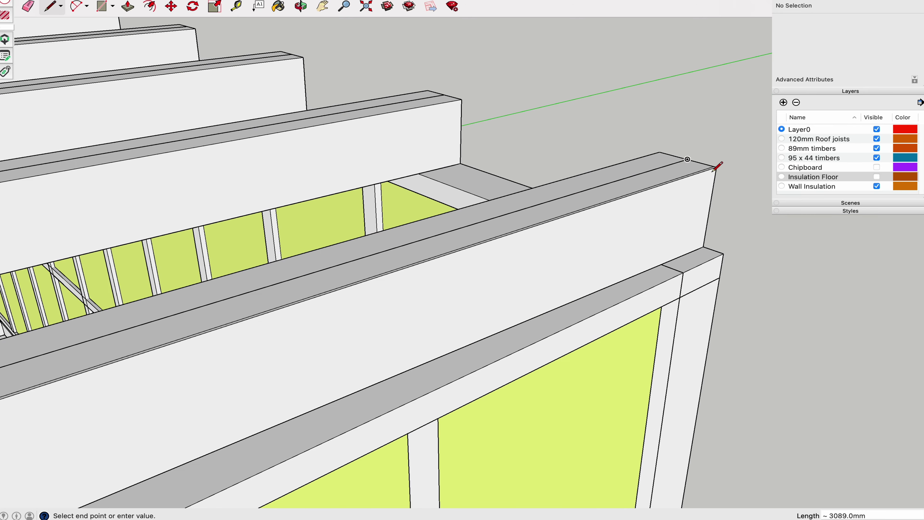
scroll(510, 146, "down", 5)
scroll(360, 119, "up", 5)
scroll(176, 186, "down", 5)
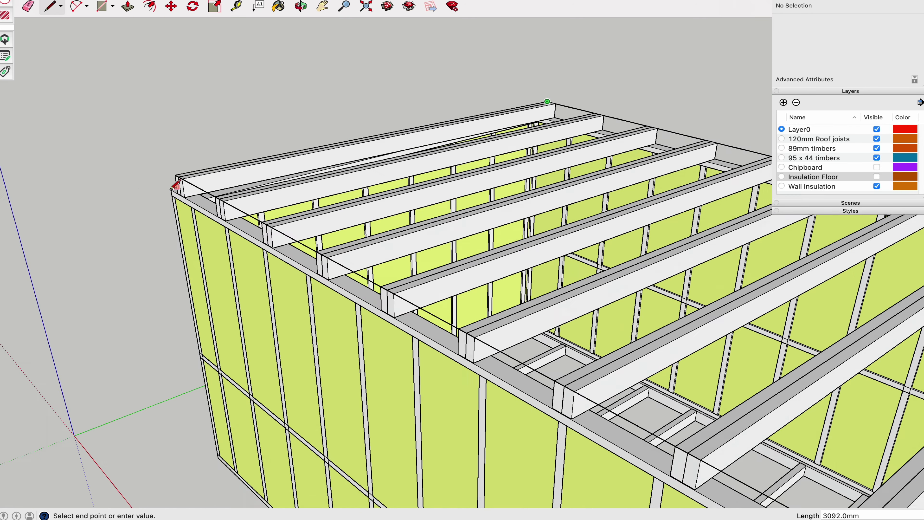
scroll(190, 149, "up", 5)
left_click(190, 150)
scroll(561, 232, "down", 5)
key("p")
left_click_drag(561, 231, 569, 185)
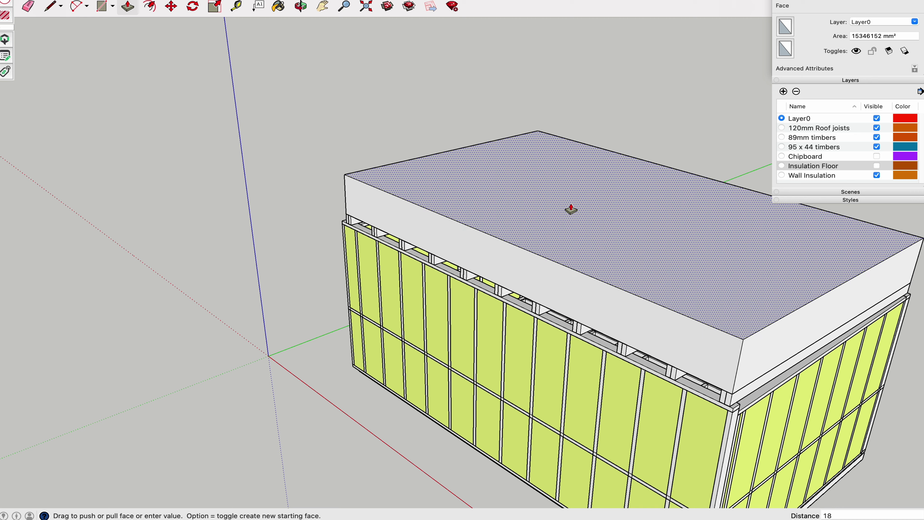
key("Escape")
- Group the roof face and edges as the roof deck, then orbit around the roofed box
key("space")
double_click(542, 232)
right_click(541, 232)
left_click(642, 322)
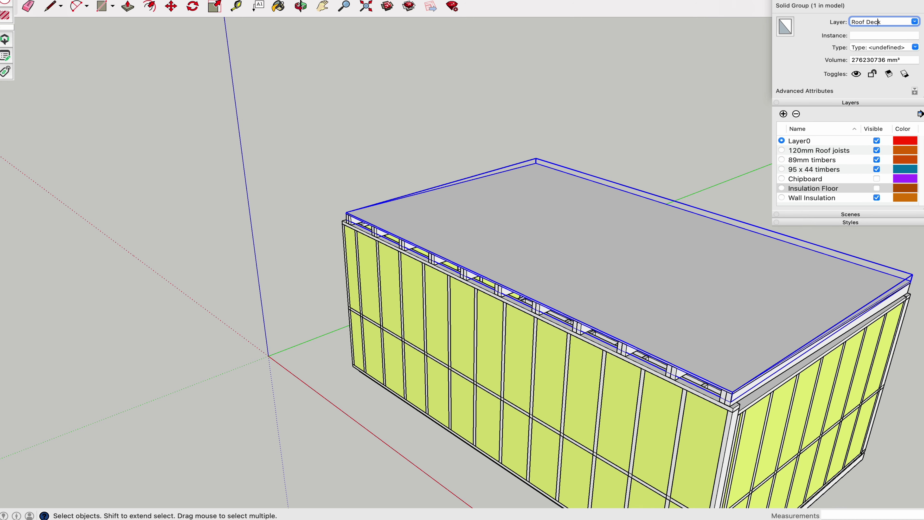
left_click(746, 57)
scroll(364, 236, "down", 3)
middle_click_drag(364, 236, 873, 196)
scroll(441, 269, "up", 3)
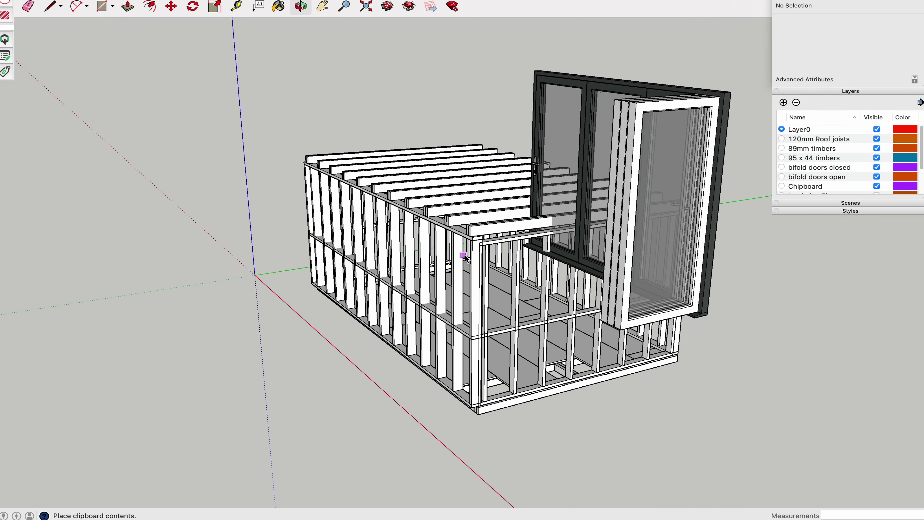
- Place the pasted Bifold Door#2 component at the front wall of the stud frame
left_click(430, 431)
scroll(499, 252, "up", 10)
scroll(499, 252, "down", 10)
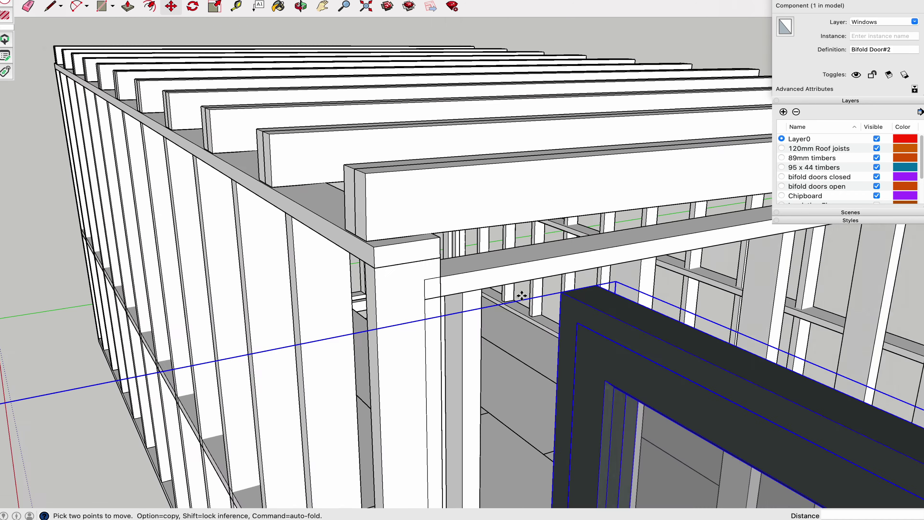
middle_click_drag(440, 293, 680, 283)
scroll(457, 282, "down", 5)
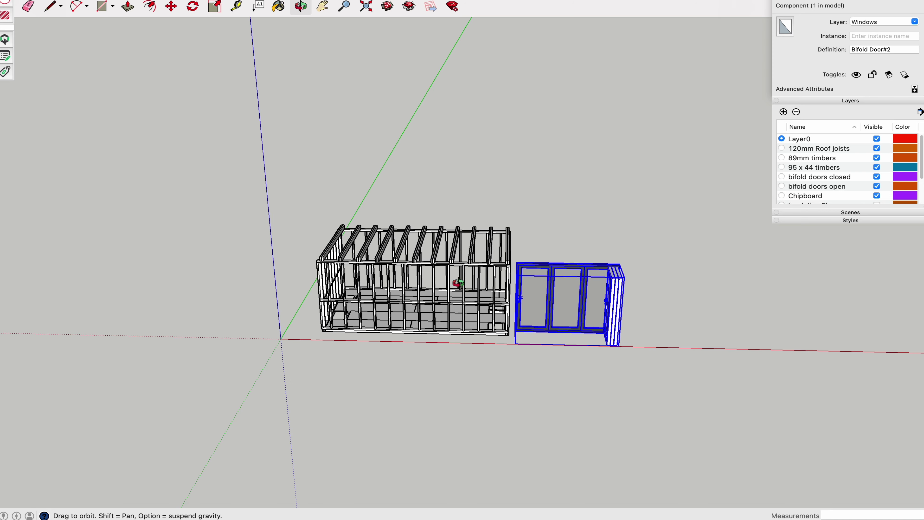
scroll(512, 257, "up", 5)
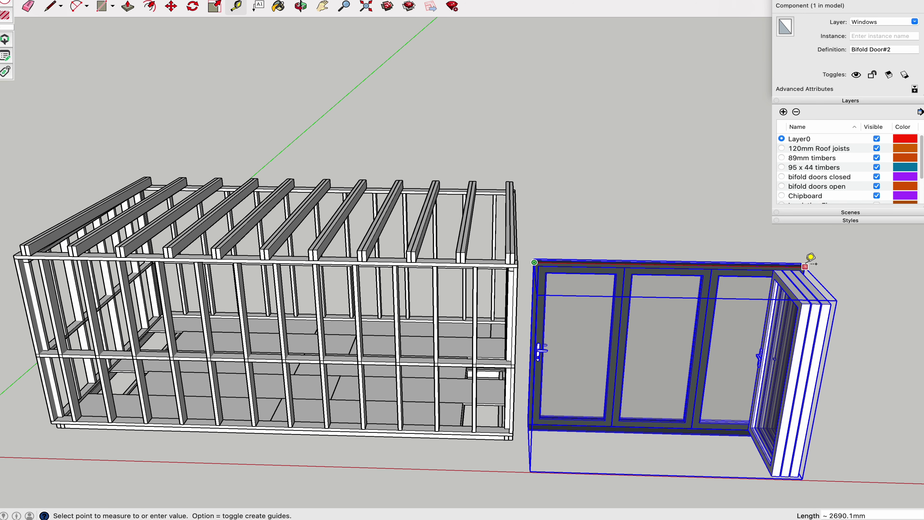
scroll(786, 267, "down", 3)
scroll(712, 304, "down", 2)
left_click(715, 297)
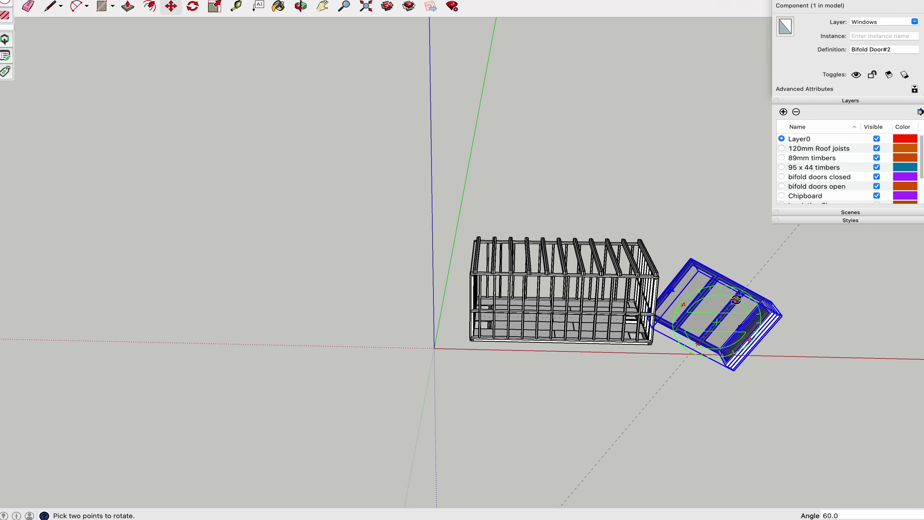
key("Escape")
scroll(742, 355, "up", 3)
left_click(637, 269)
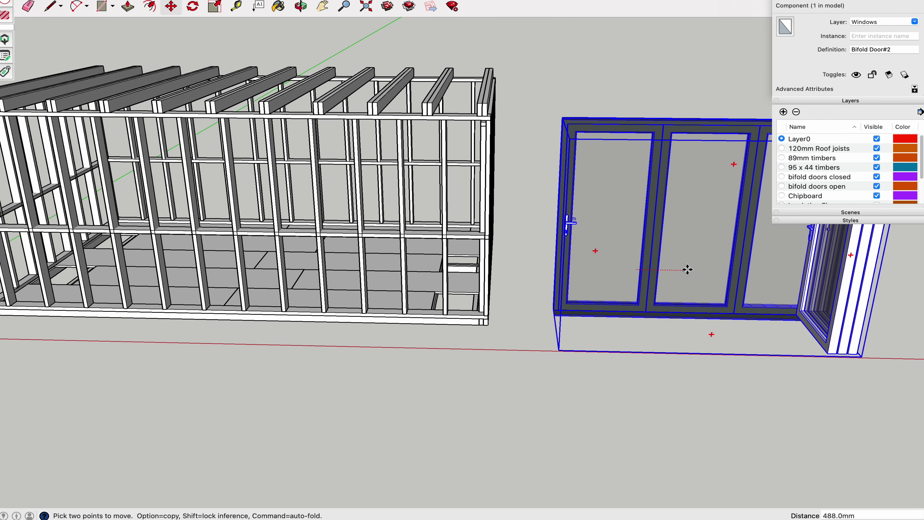
scroll(527, 315, "down", 3)
- Scale the bifold door about 1.04 along the red axis so it fits the opening
key("s")
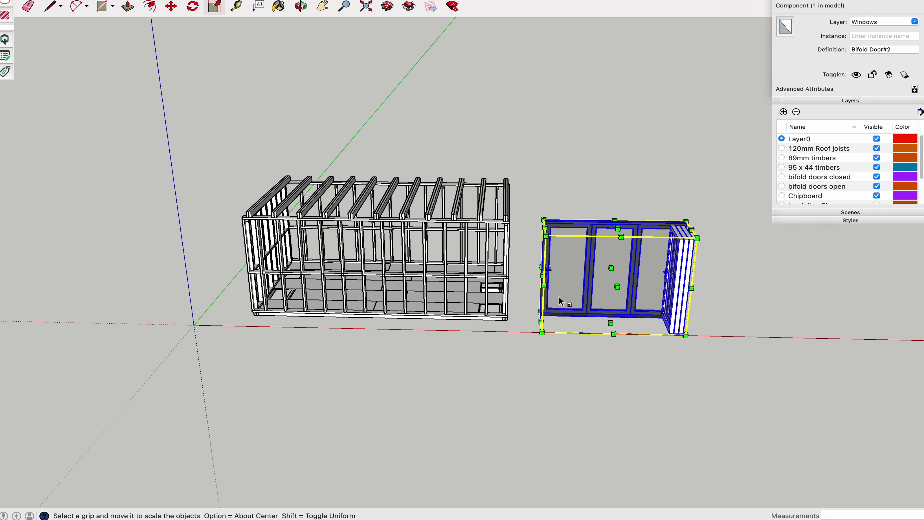
key("Escape")
scroll(567, 287, "up", 5)
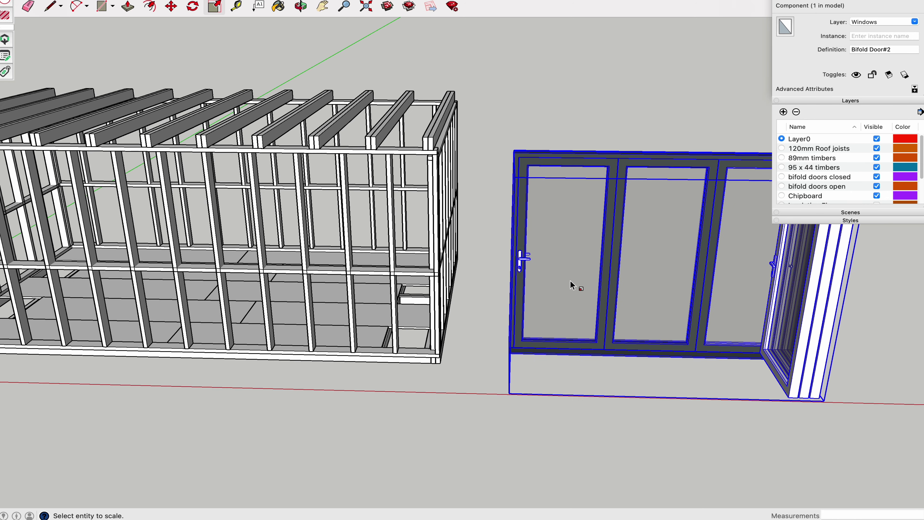
scroll(530, 260, "down", 3)
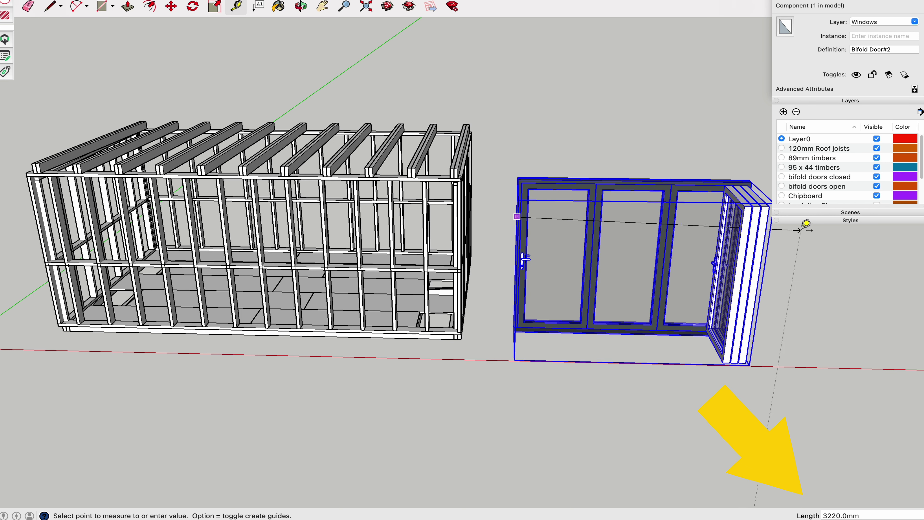
scroll(560, 309, "down", 3)
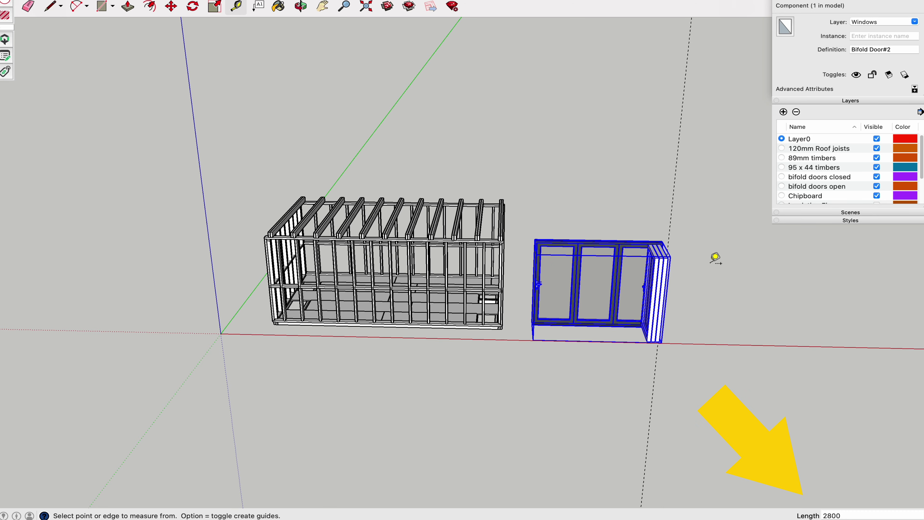
scroll(655, 247, "up", 3)
key("s")
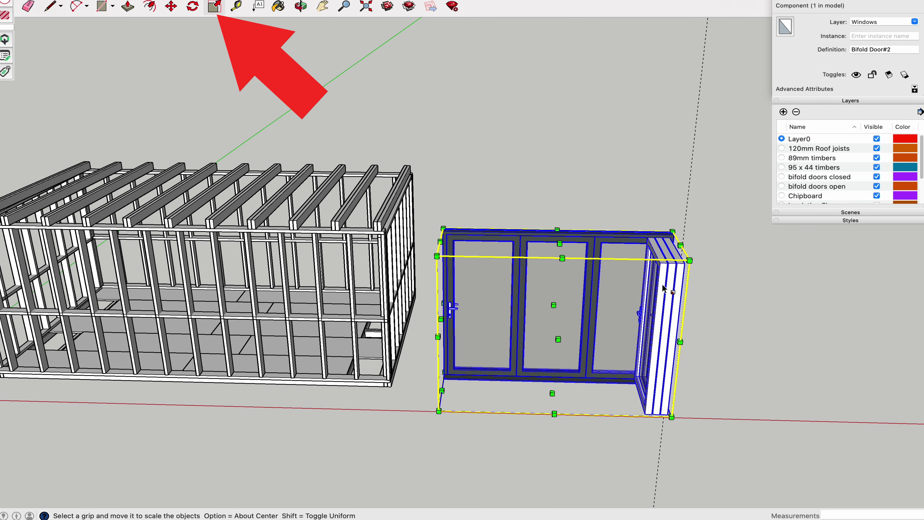
middle_click_drag(735, 357, 560, 310)
left_click_drag(577, 339, 606, 201)
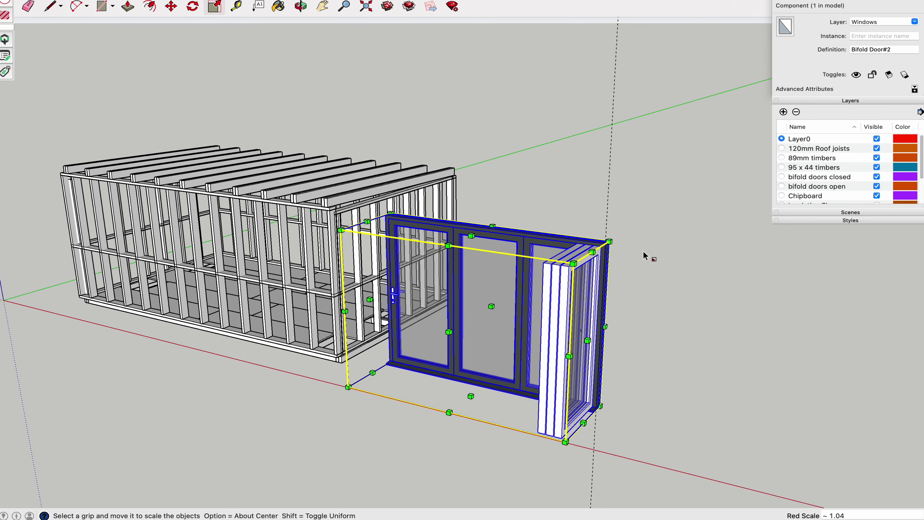
key("space")
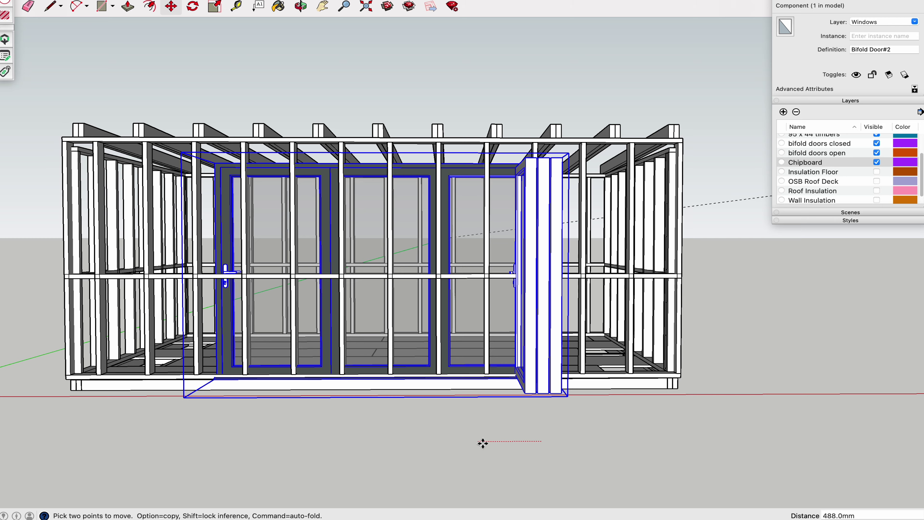
scroll(468, 435, "down", 5)
middle_click_drag(468, 436, 402, 412)
- Push the ends of the studs above the door down to cut them back
scroll(377, 369, "up", 8)
key("space")
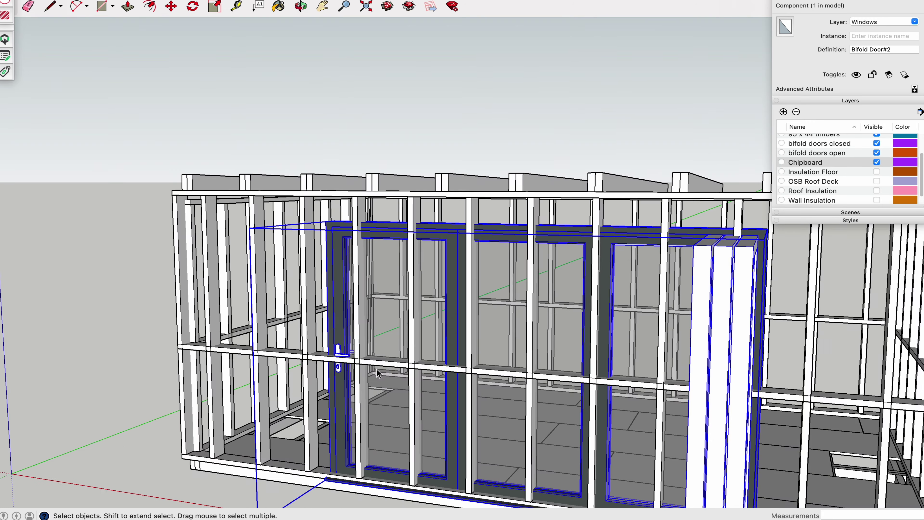
left_click(358, 211)
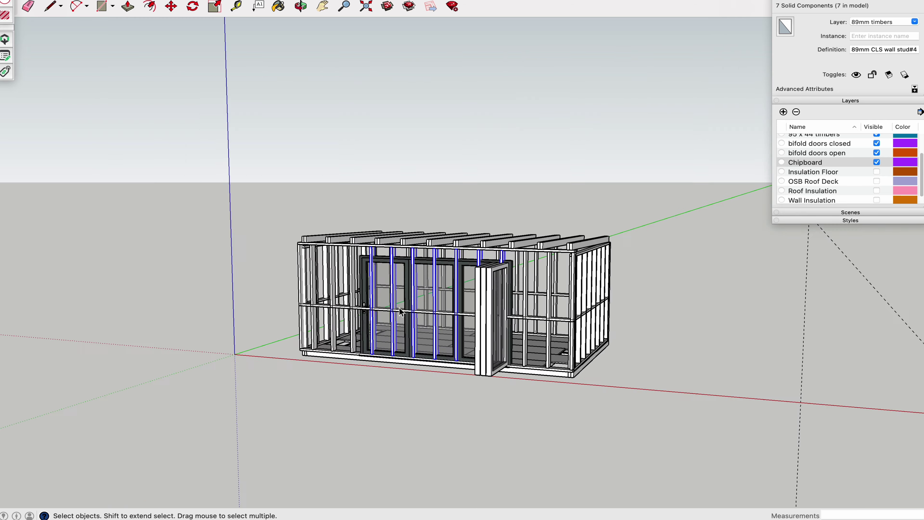
middle_click_drag(384, 314, 390, 313)
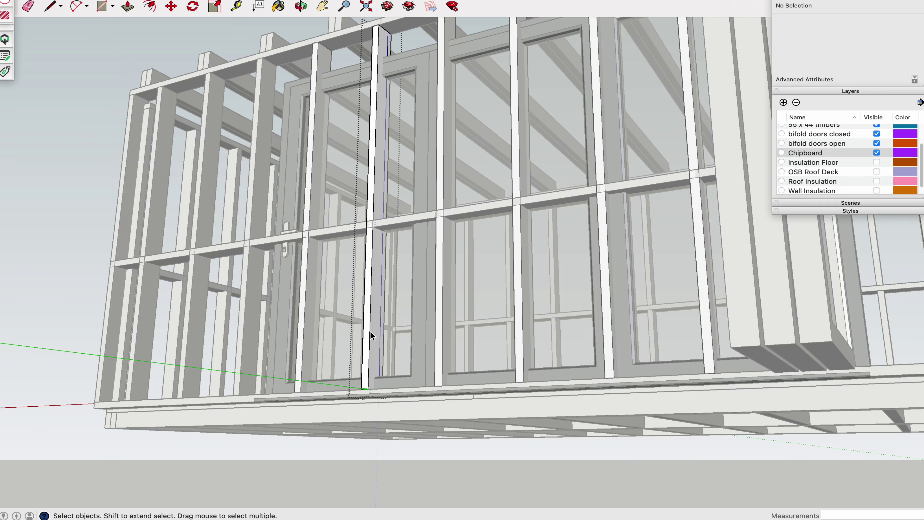
key("p")
left_click(350, 117)
scroll(364, 72, "up", 3)
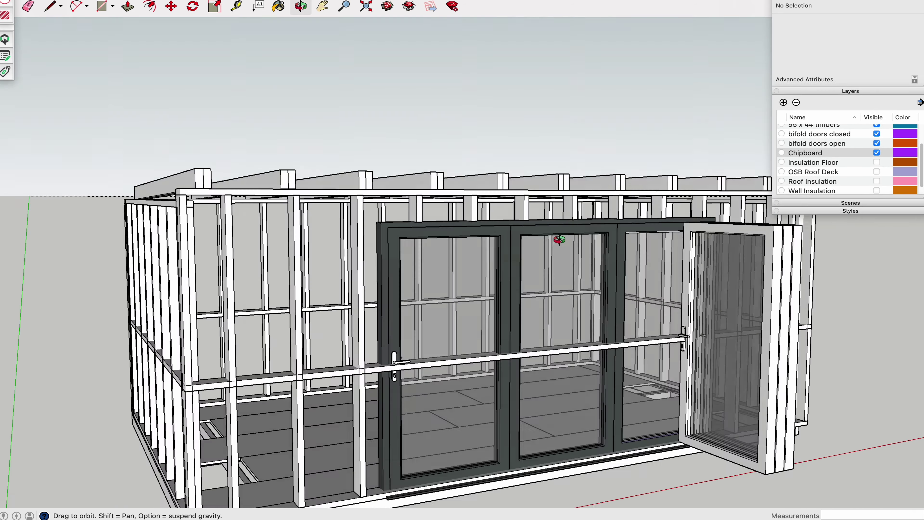
scroll(400, 210, "down", 3)
left_click(441, 197)
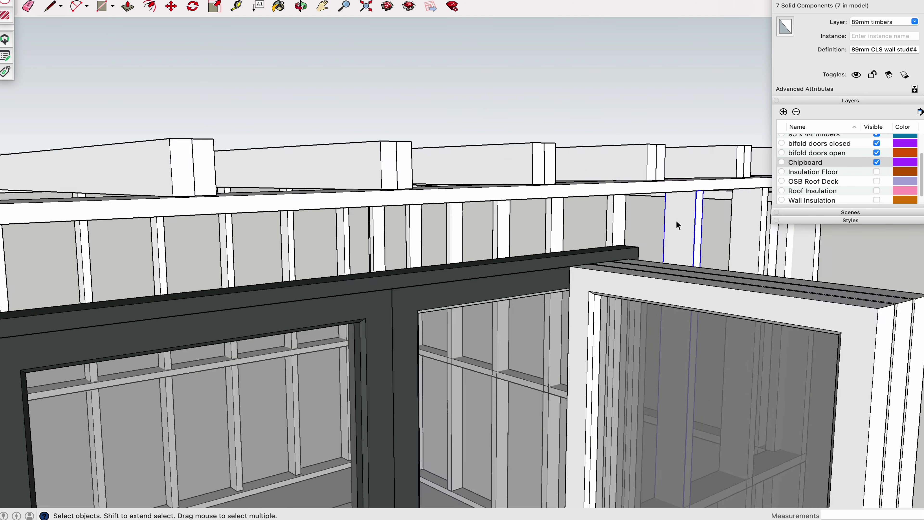
- Draw a rectangle on the stud face beside the door
key("r")
left_click(695, 221)
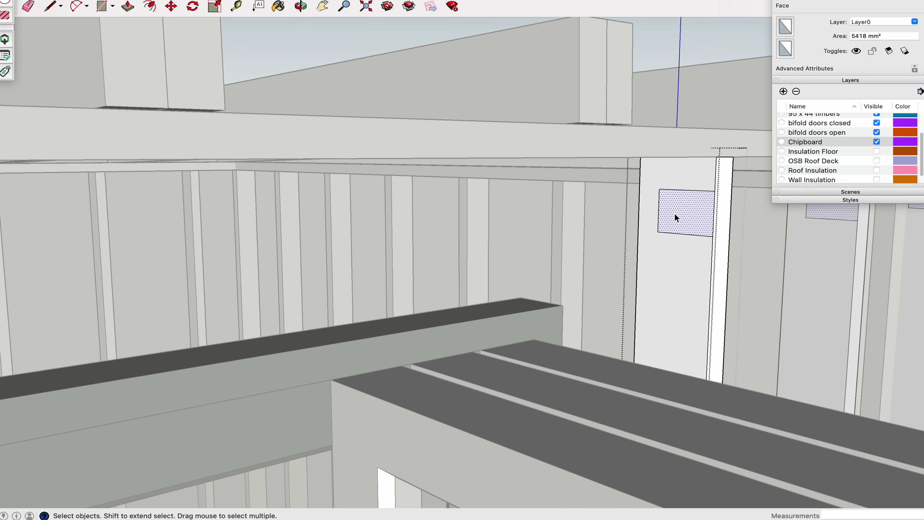
left_click(675, 213)
key("t")
left_click(715, 206)
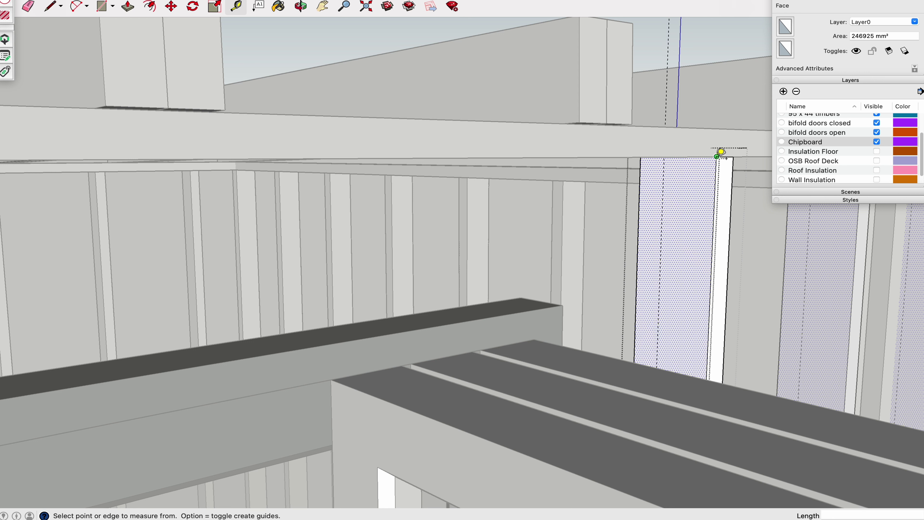
key("Escape")
key("r")
left_click(713, 243)
left_click(662, 181)
- Pull the rectangle out 95mm into a box and make it a component named Steel
key("p")
left_click(687, 213)
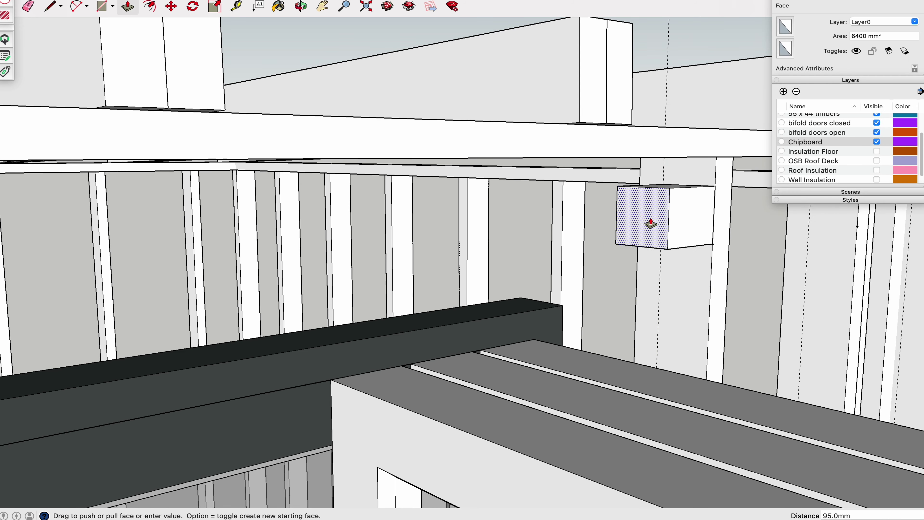
left_click(708, 155)
key("space")
triple_click(688, 204)
right_click(689, 210)
left_click(709, 286)
type("Steel;")
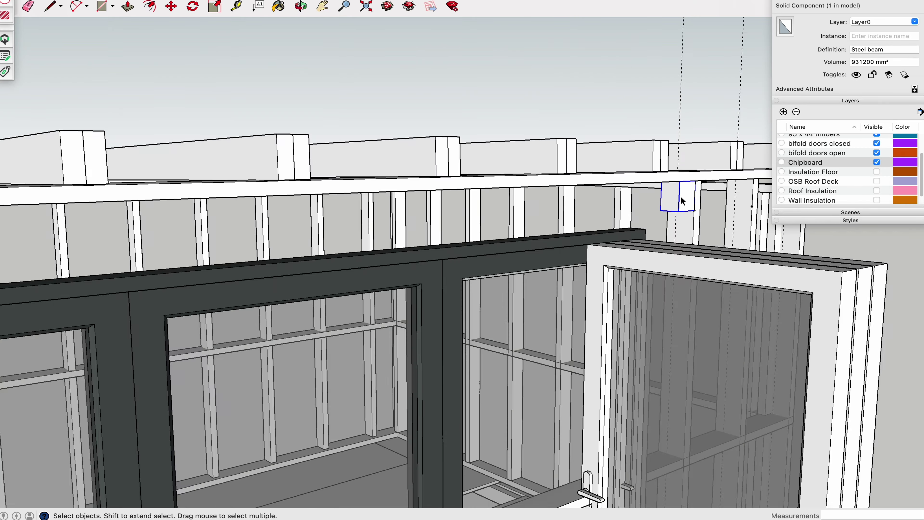
- Extend Steel into a 3065mm lintel, drop the short studs onto it, and lower one 125mm
key("p")
left_click(681, 199)
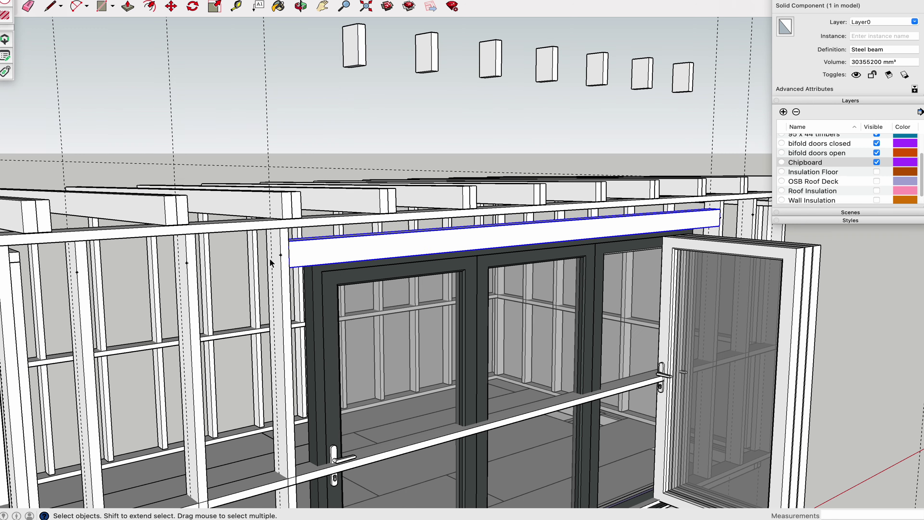
left_click(364, 46)
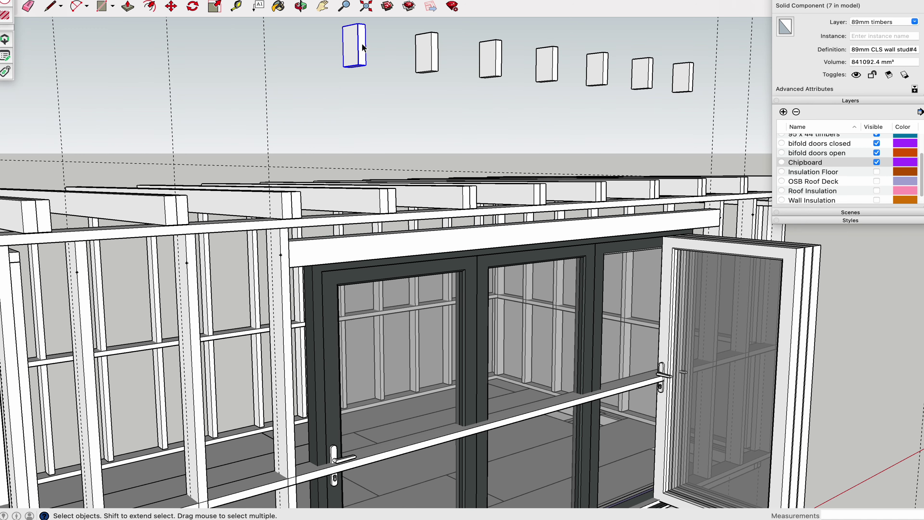
left_click(429, 70)
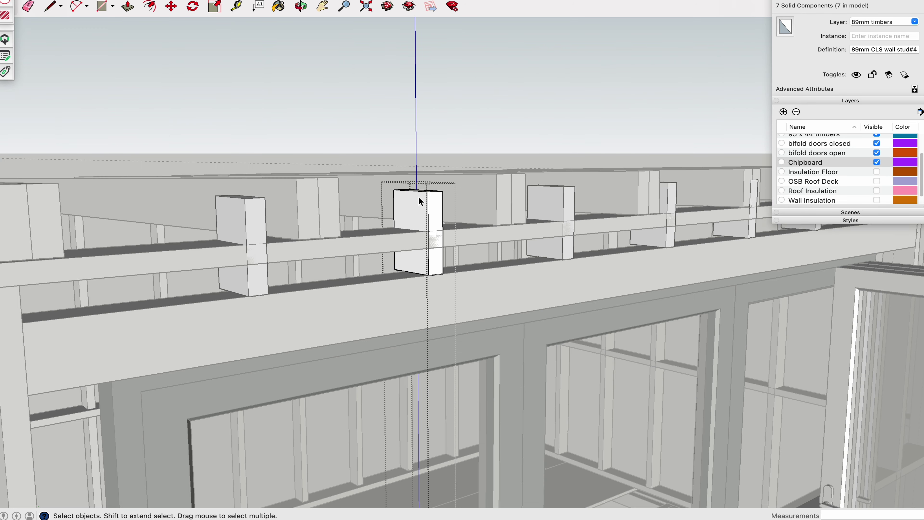
key("p")
left_click_drag(423, 196, 436, 251)
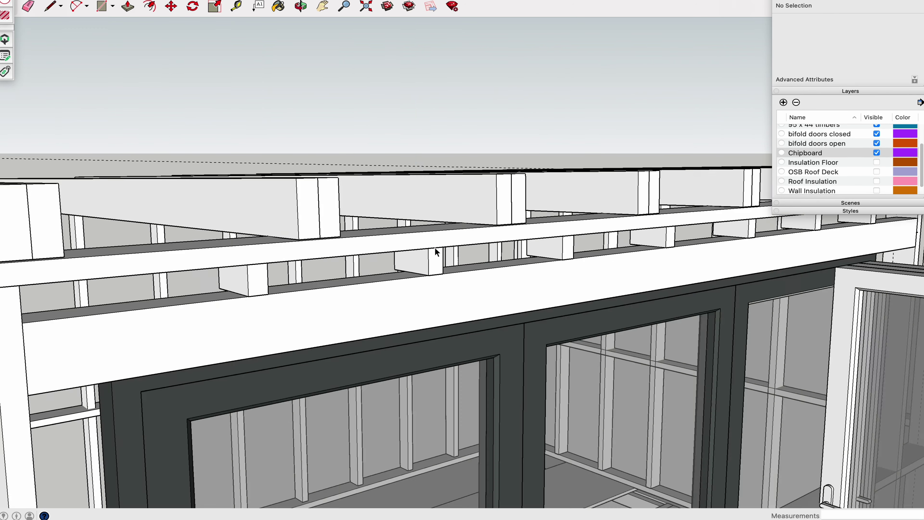
middle_click_drag(440, 258, 215, 270)
scroll(215, 271, "up", 3)
- Copy a wall stud 81mm beside the original at the door opening
key("space")
scroll(181, 223, "up", 3)
left_click(178, 254)
key("m")
left_click(182, 212)
key("alt")
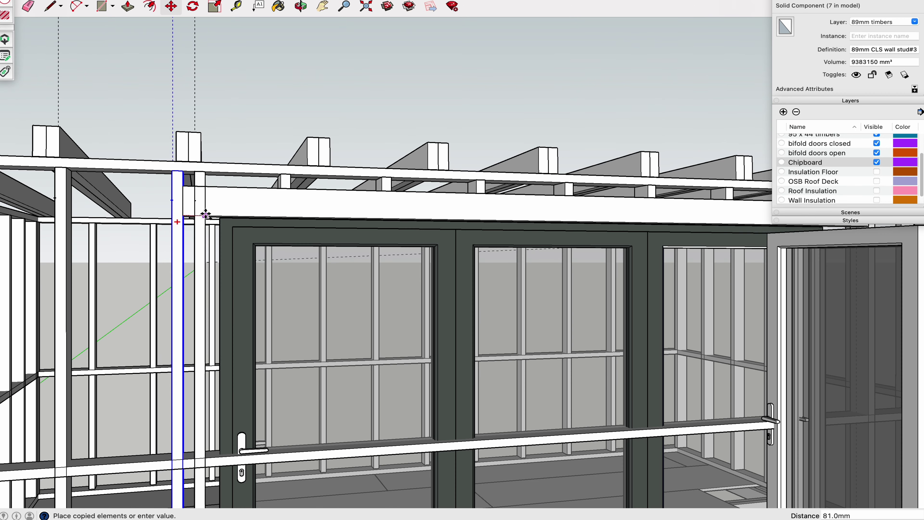
left_click(214, 202)
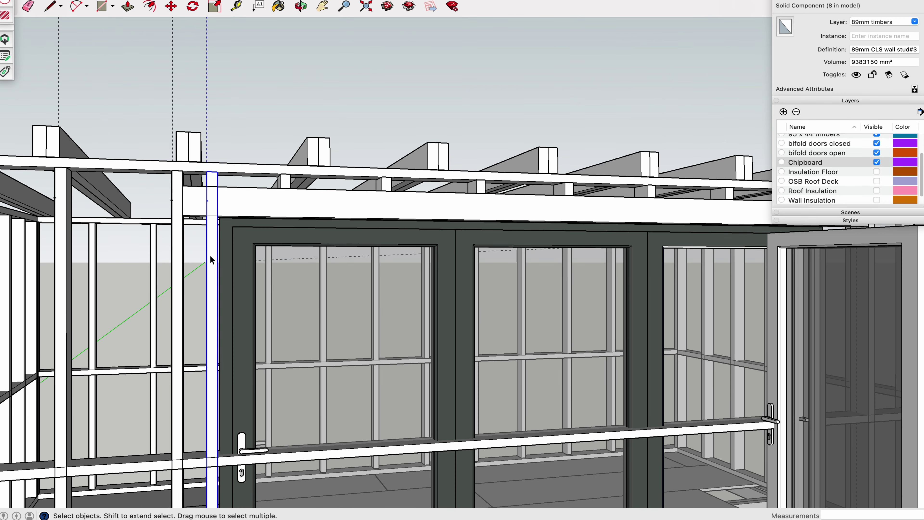
scroll(210, 255, "down", 3)
key("m")
left_click(217, 212)
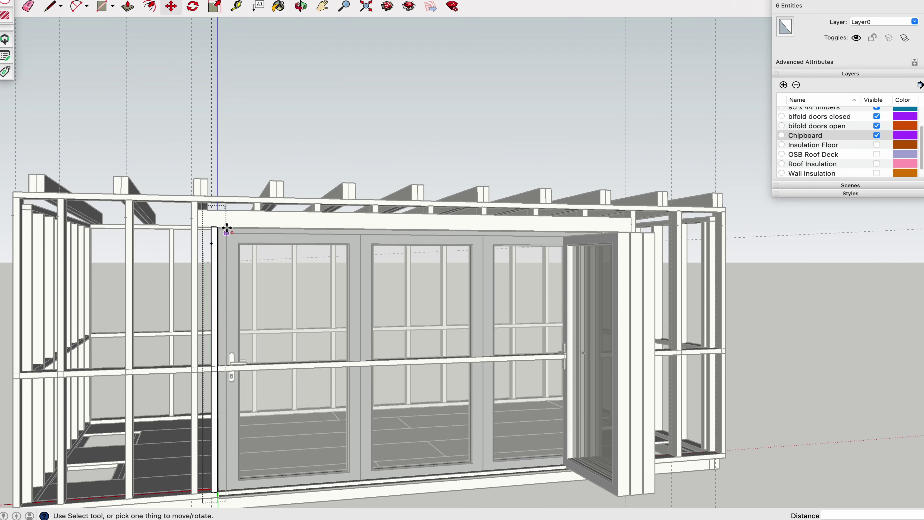
key("Escape")
- Copy a stud 814mm to the other side of the opening and make the noggin unique
key("space")
left_click(214, 255)
key("m")
scroll(214, 233, "up", 3)
left_click(212, 244)
key("alt")
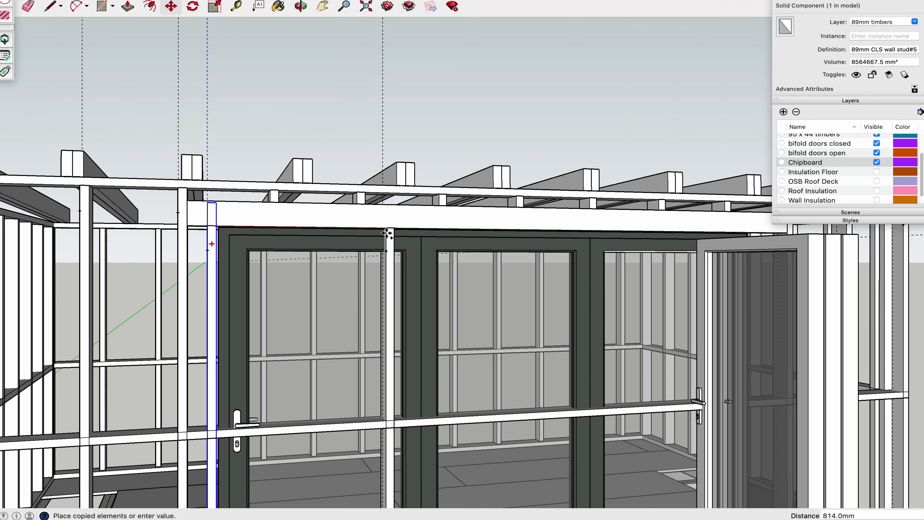
scroll(387, 233, "down", 3)
scroll(443, 264, "up", 5)
left_click(435, 218)
key("space")
scroll(449, 214, "down", 5)
key("Escape")
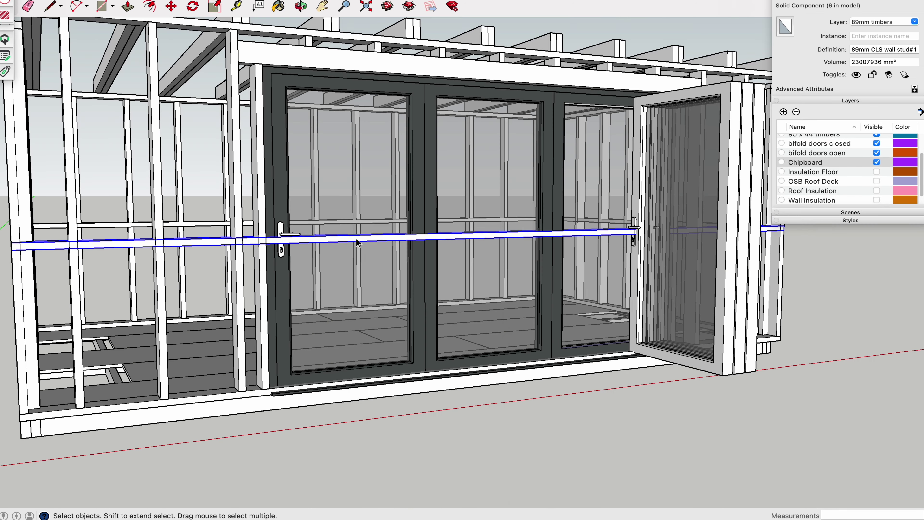
right_click(356, 239)
left_click(387, 283)
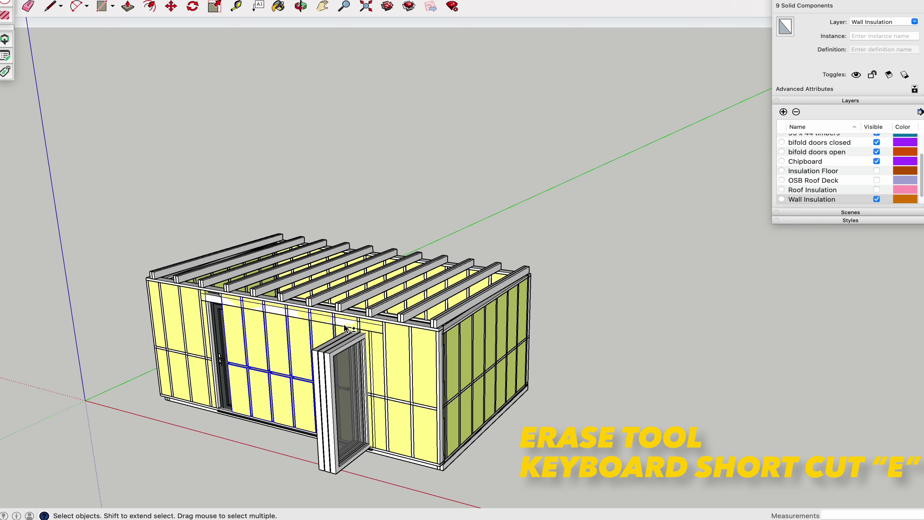
- Erase the Wall Insulation panels covering the bifold door opening
scroll(376, 423, "up", 5)
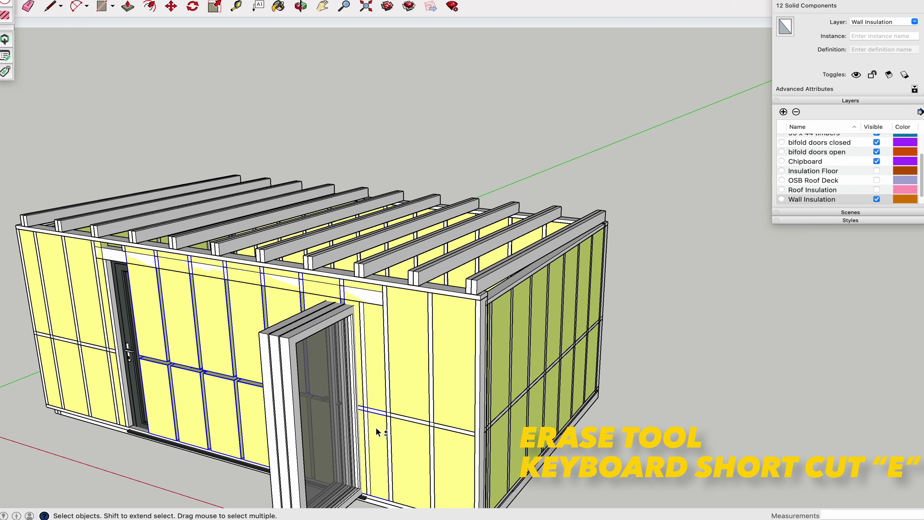
scroll(454, 461, "down", 2)
left_click(356, 318)
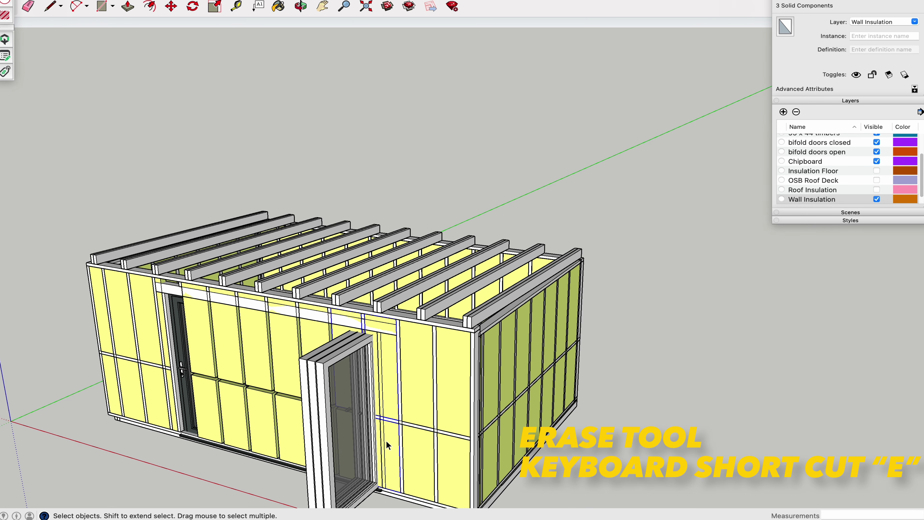
key("e")
mouse_move(273, 330)
left_mouse_down()
mouse_move(220, 329)
mouse_move(220, 386)
mouse_move(277, 395)
mouse_move(407, 333)
left_mouse_up()
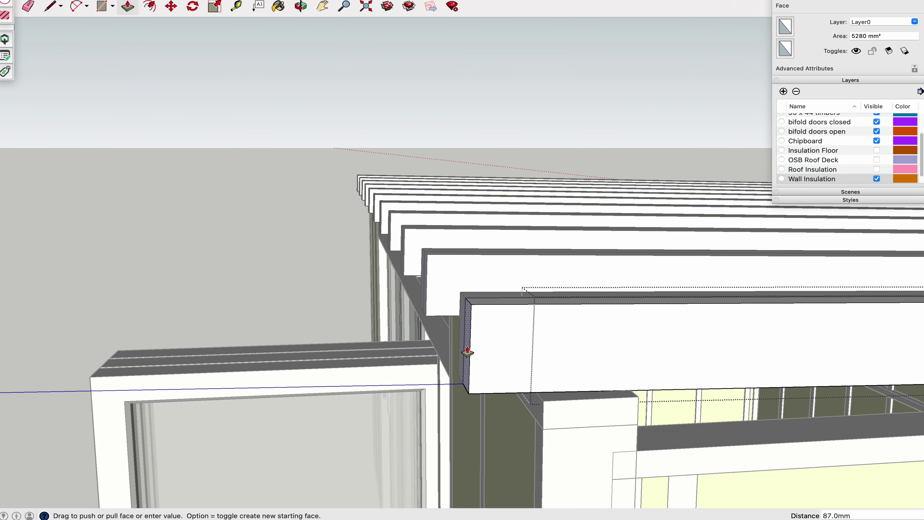
double_click(467, 352)
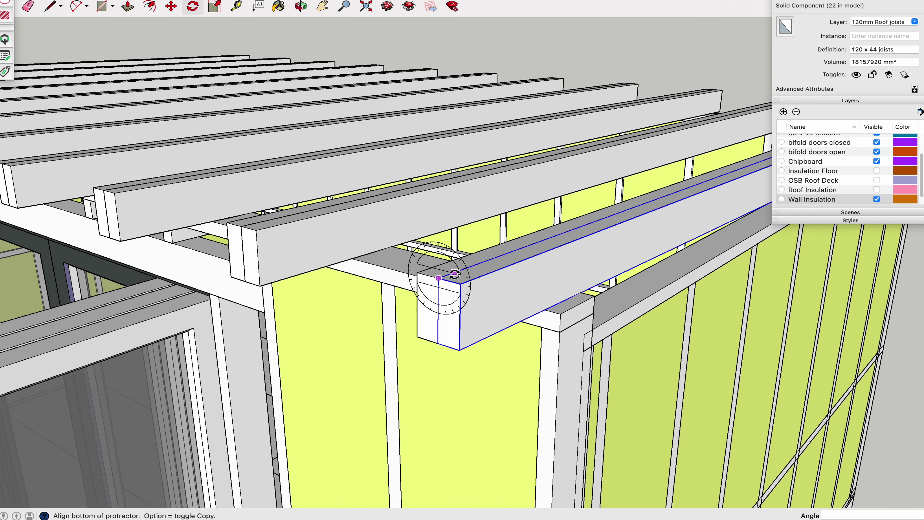
- Rotate a roof joist 30° and move it across the front joist ends as an edge board
left_click(422, 275)
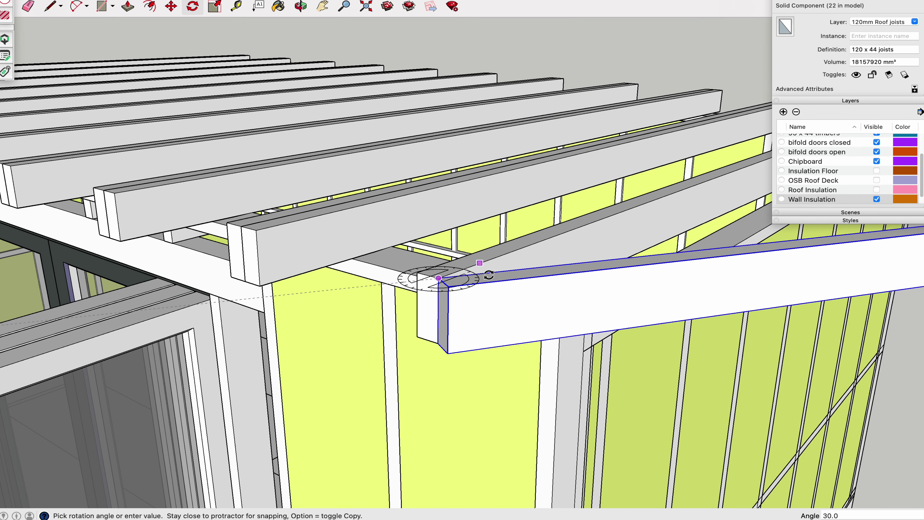
key("m")
left_click(418, 284)
right_click(529, 312)
scroll(633, 321, "up", 2)
middle_click_drag(633, 322, 402, 207)
scroll(327, 253, "up", 5)
middle_click_drag(327, 253, 449, 213)
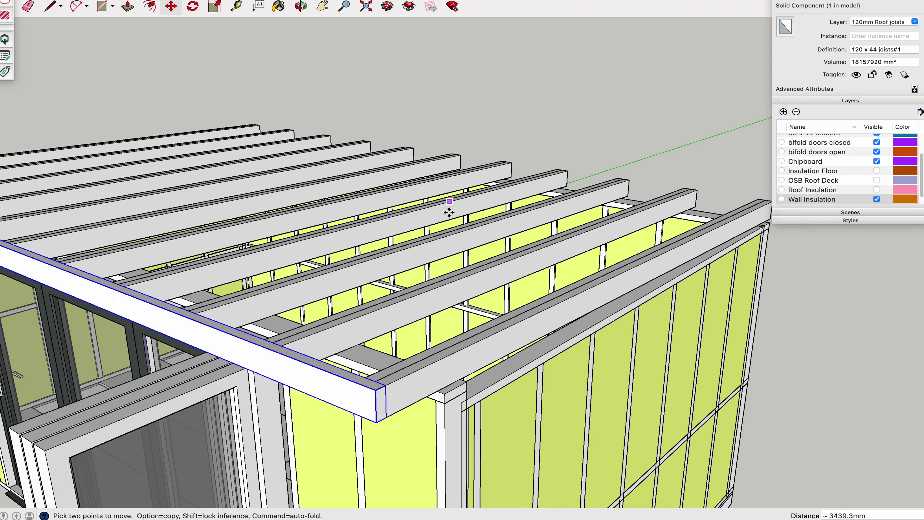
scroll(401, 391, "down", 10)
key("space")
middle_click_drag(438, 410, 437, 292)
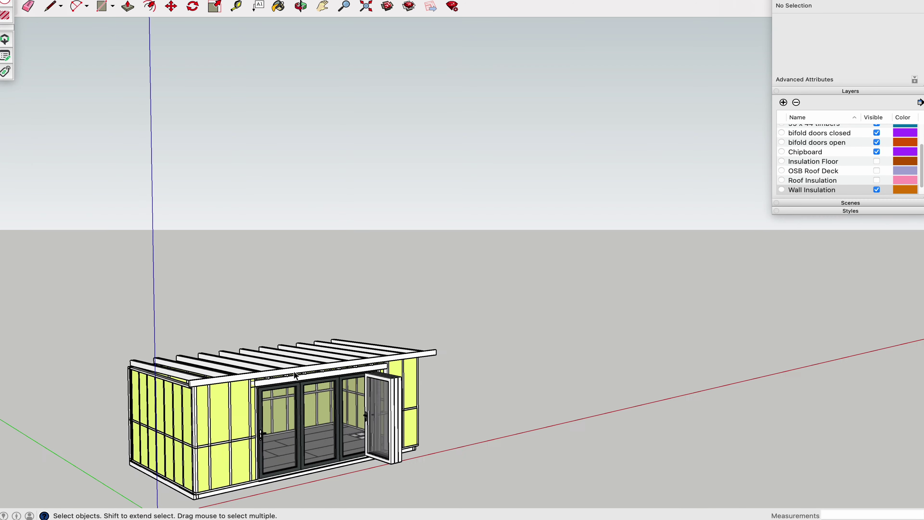
scroll(289, 310, "down", 5)
middle_click_drag(289, 309, 382, 372)
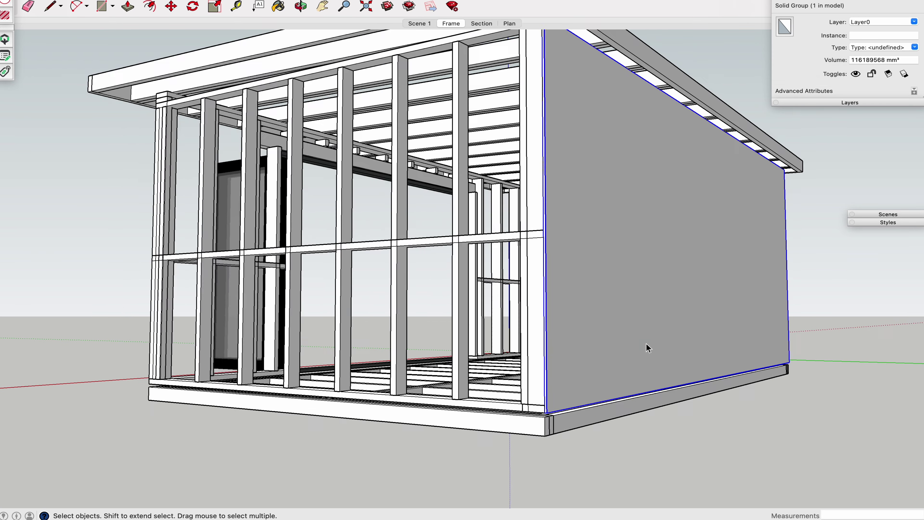
- Put the sheathing on the OSB Walls 11mm layer, hide it, and assign plasterboard to the Plasterboard layer
left_click(886, 21)
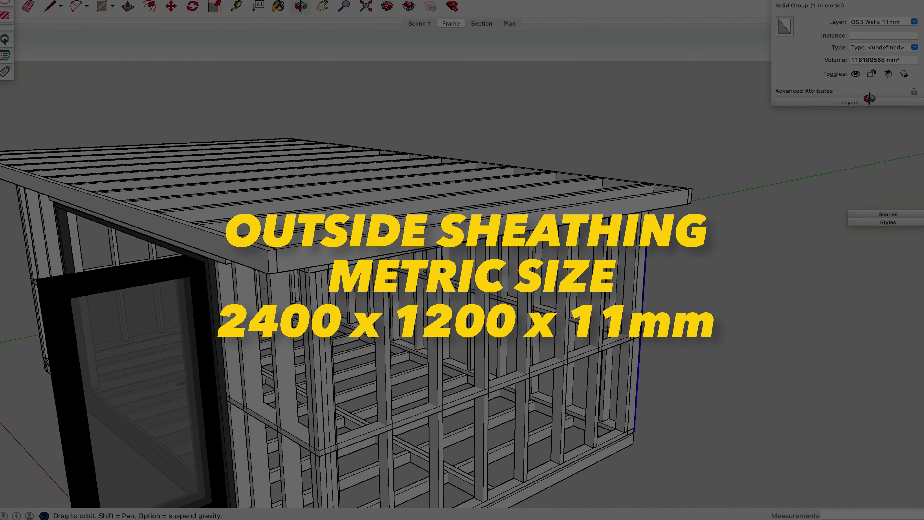
left_click(850, 102)
left_click(876, 157)
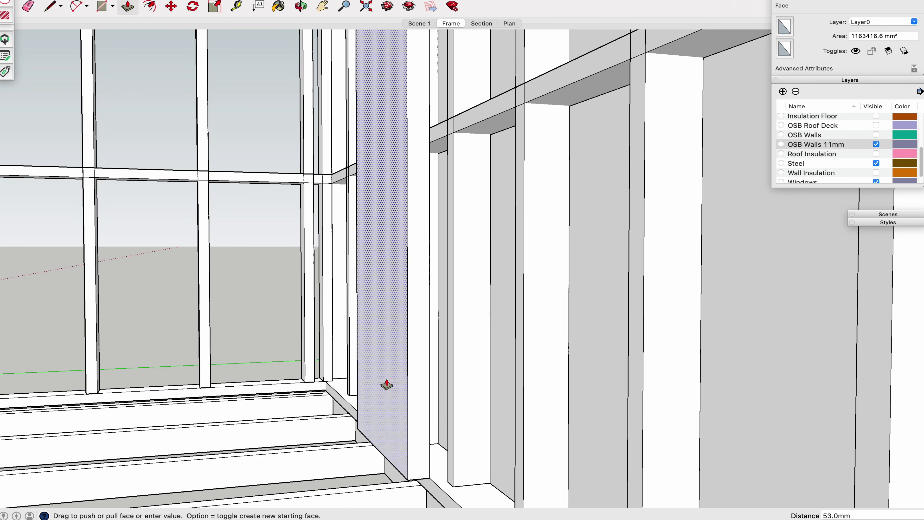
key("space")
triple_click(399, 399)
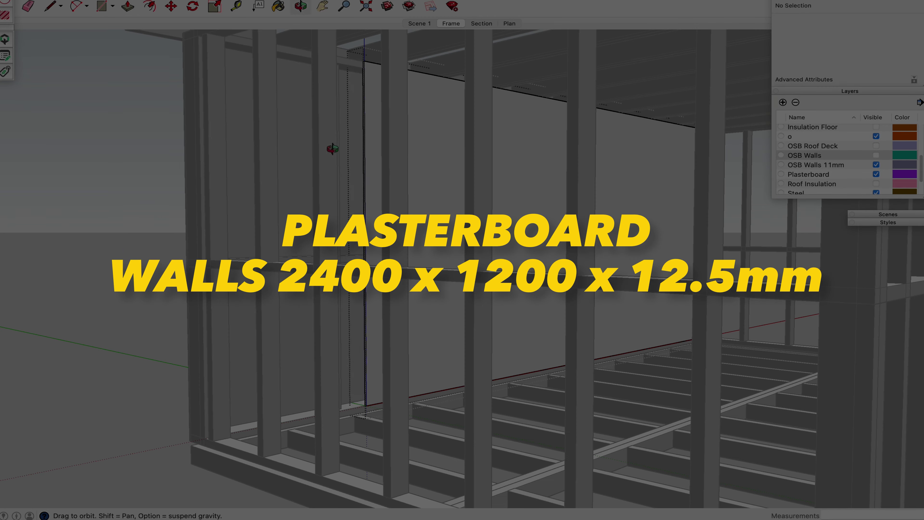
left_click(324, 151)
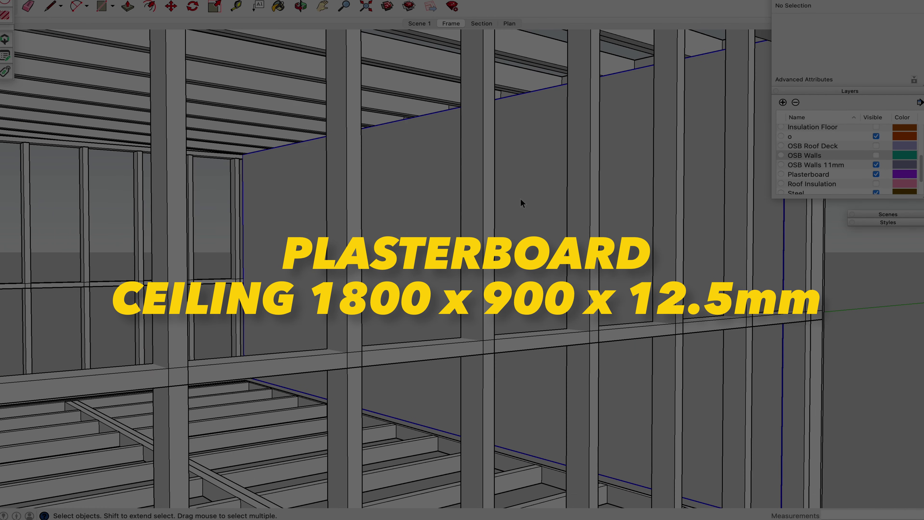
left_click(885, 22)
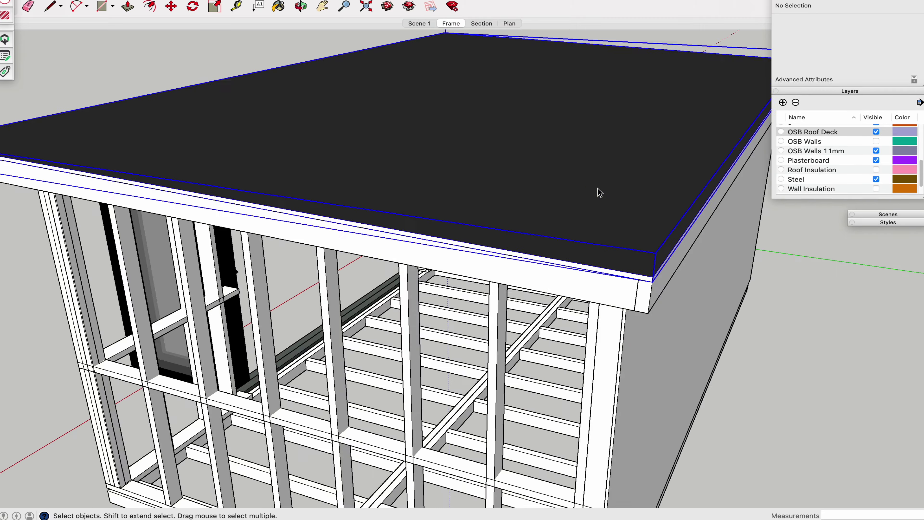
- Edit the roof deck group and select a small rectangle near the wall base for a new component
double_click(600, 193)
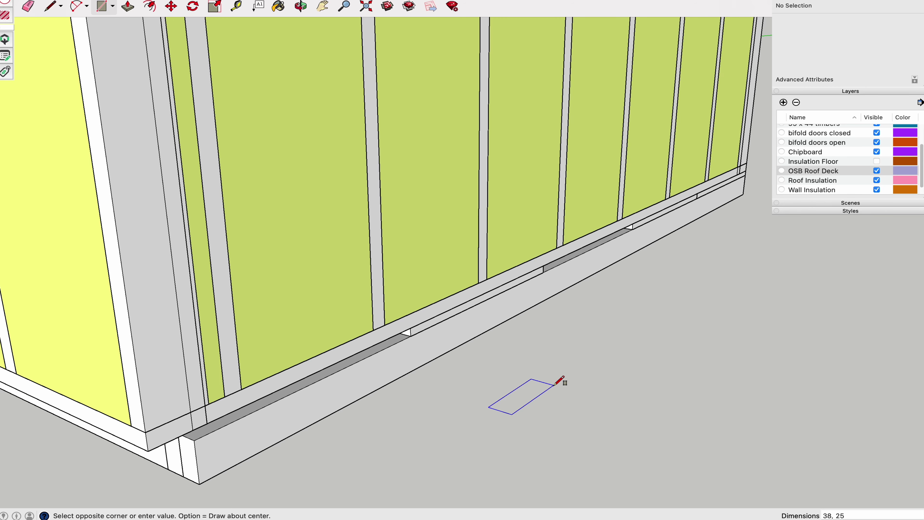
left_click(505, 378)
key("space")
double_click(499, 386)
- Create the '38 x 25 Cladding batten' component and array it x10 along the side wall
type("g")
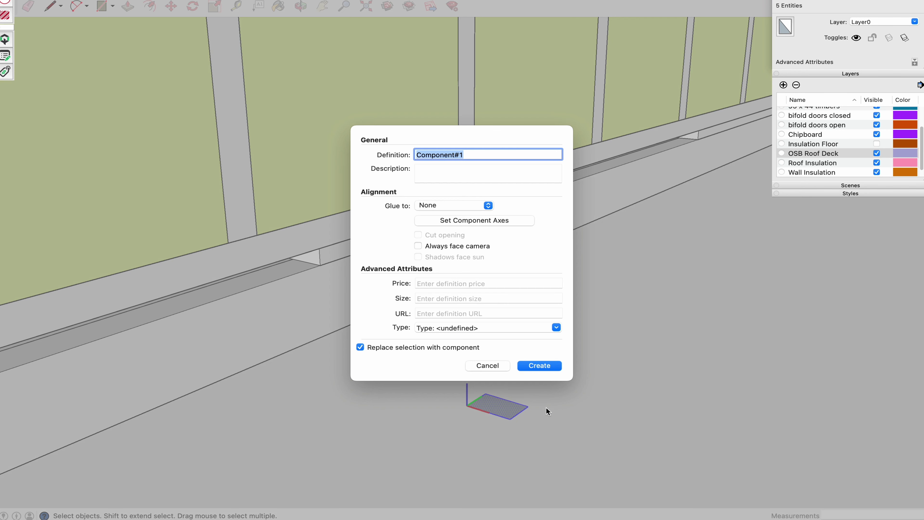
type("38 x 25 Cladding batten")
key("Return")
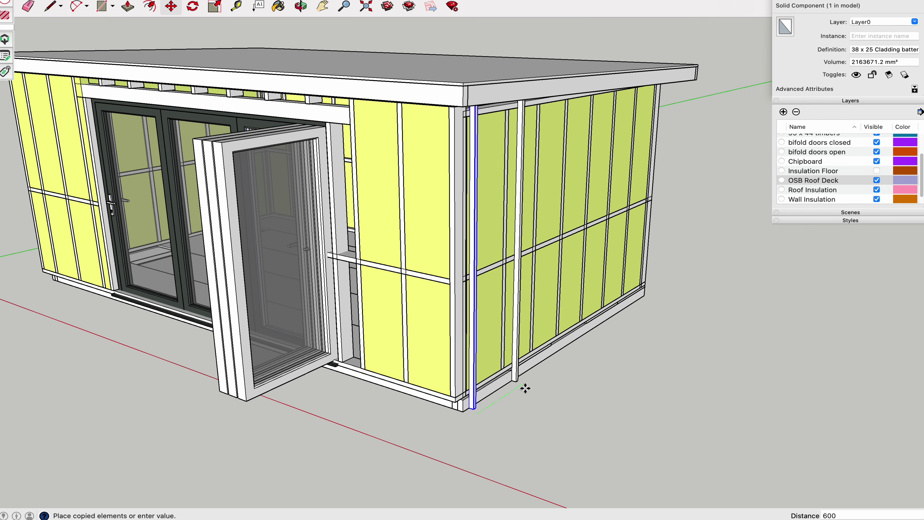
type("x10")
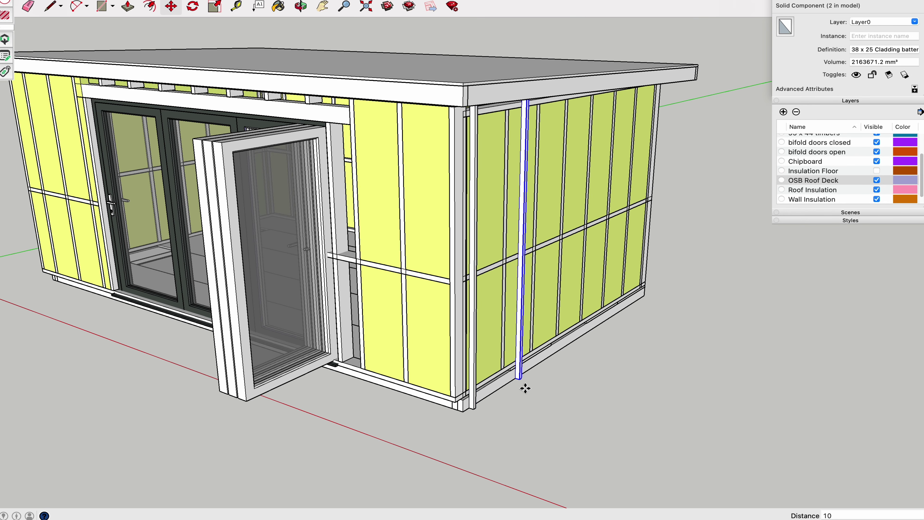
key("Return")
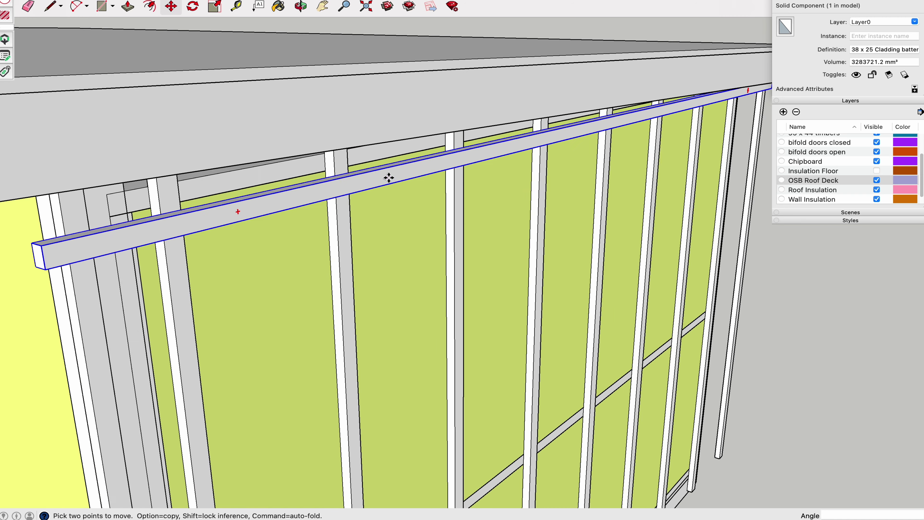
left_click(388, 178)
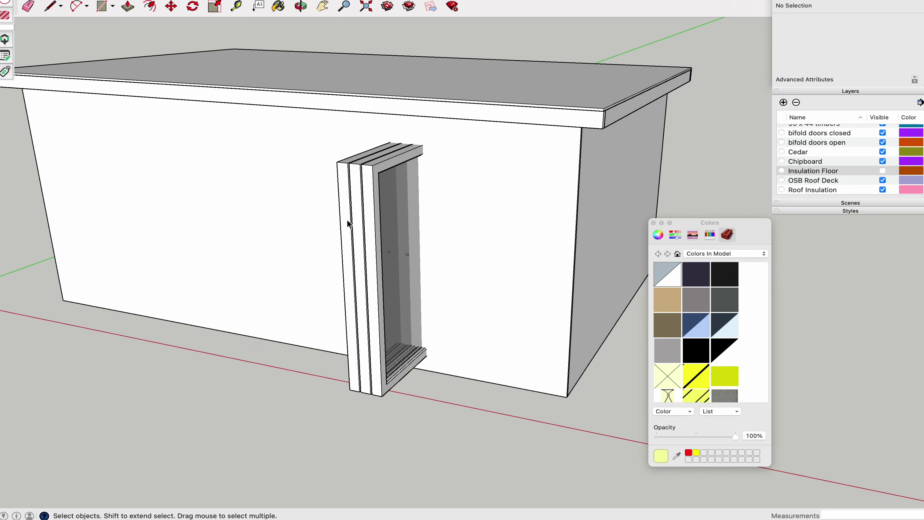
- Draw and extrude the wall cladding, then paint it with the cedar texture
key("r")
left_click(107, 113)
left_click(434, 310)
key("p")
left_click(223, 148)
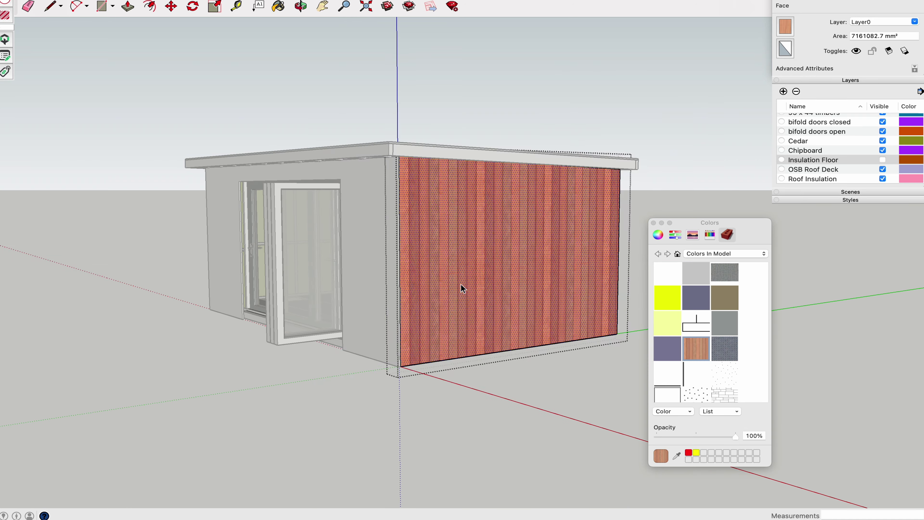
right_click(460, 284)
left_click(549, 258)
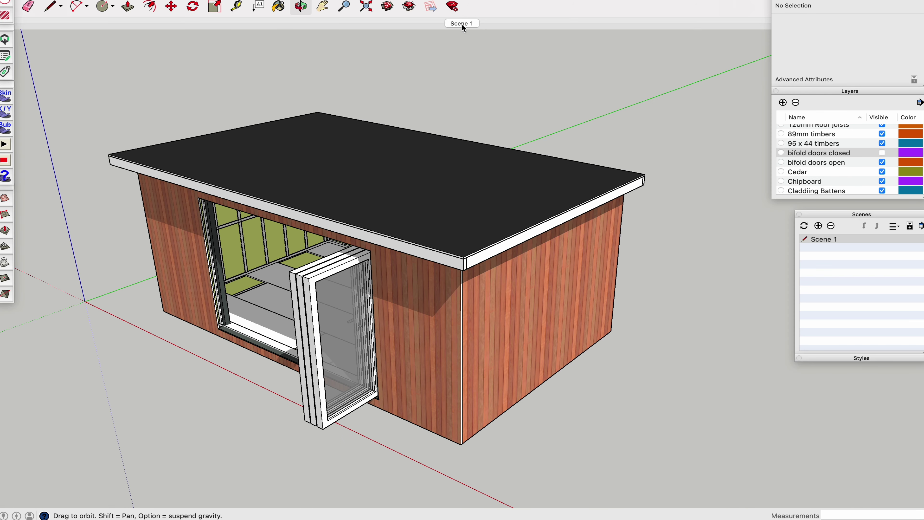
- Add a second scene after Scene 1 and rename it Plan
right_click(462, 24)
left_click(477, 59)
right_click(478, 25)
left_click(488, 83)
type("Plan")
left_click_drag(269, 169, 274, 172)
left_click(116, 1)
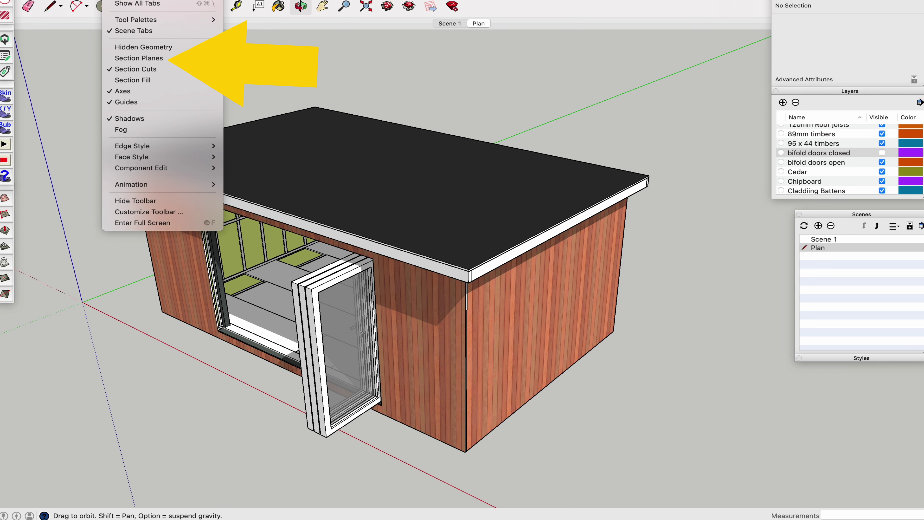
- Place a section plane across the walls and update the Plan scene with the cut
left_click(225, 209)
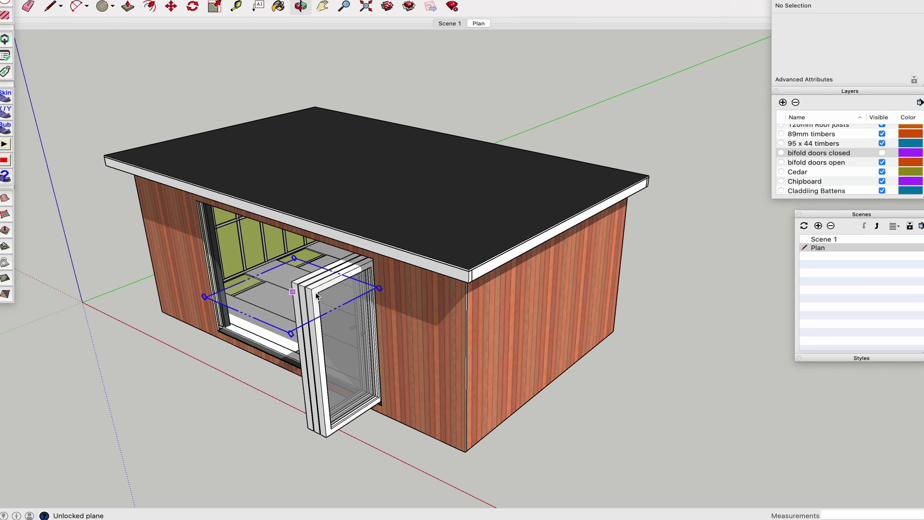
left_click(453, 351)
middle_click_drag(452, 352, 447, 262)
right_click(479, 23)
left_click(515, 67)
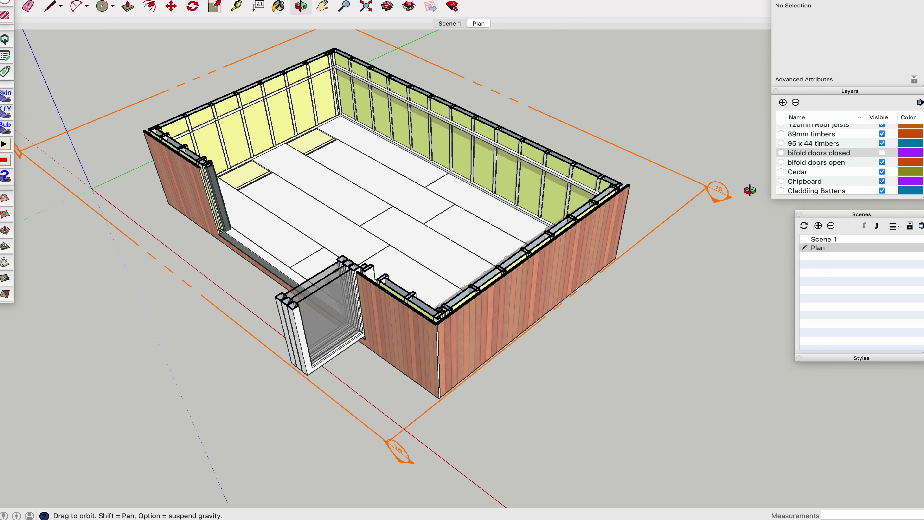
- Turn on Section Fill and apply a style from the model's styles
left_click(145, 0)
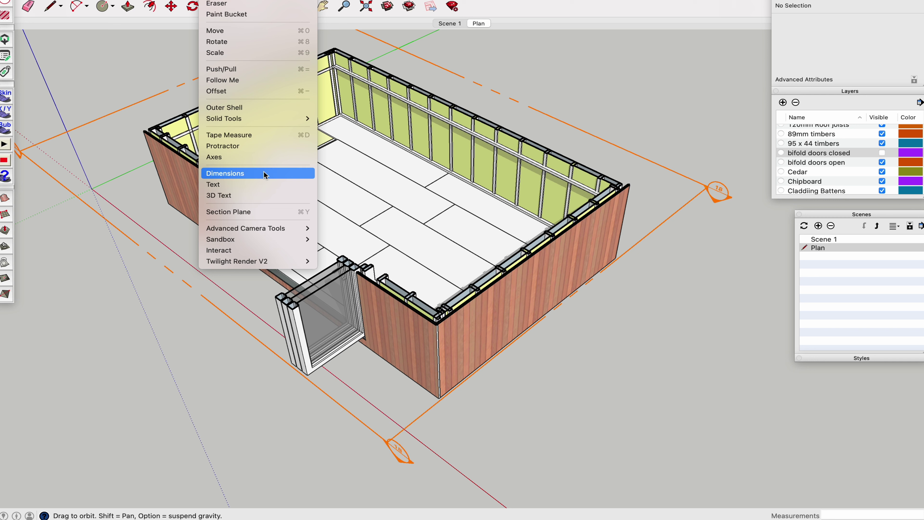
left_click(152, 83)
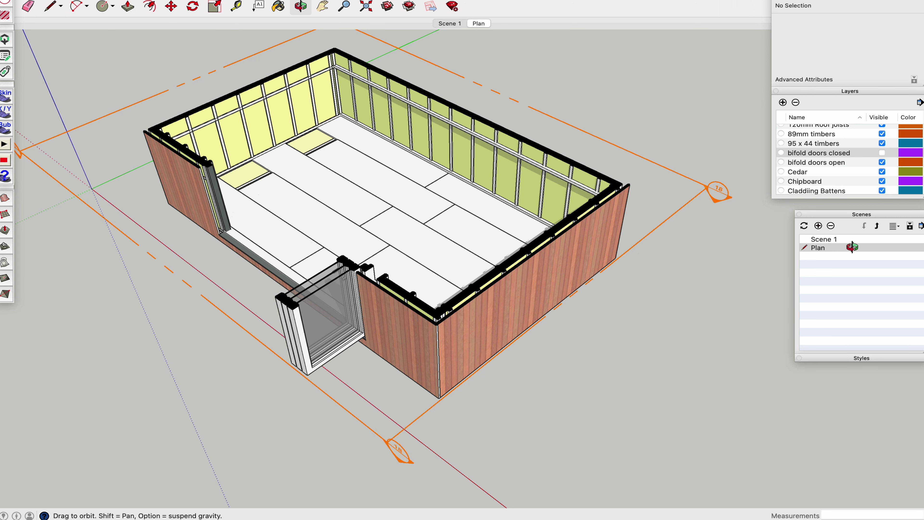
left_click(878, 357)
left_click(861, 215)
left_click(881, 401)
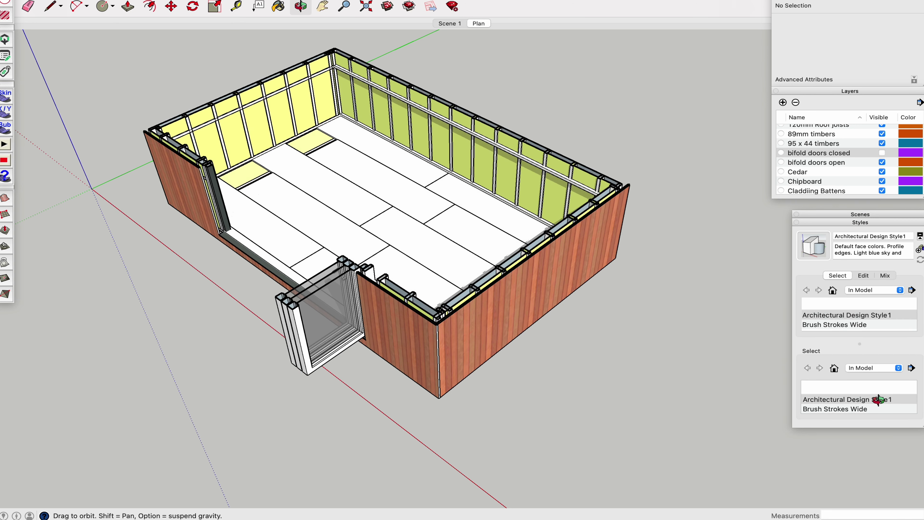
- Review the style's Edit, Mix and Select settings in the Styles panel
left_click(867, 276)
left_click(885, 276)
left_click(864, 275)
left_click(838, 276)
left_click(863, 276)
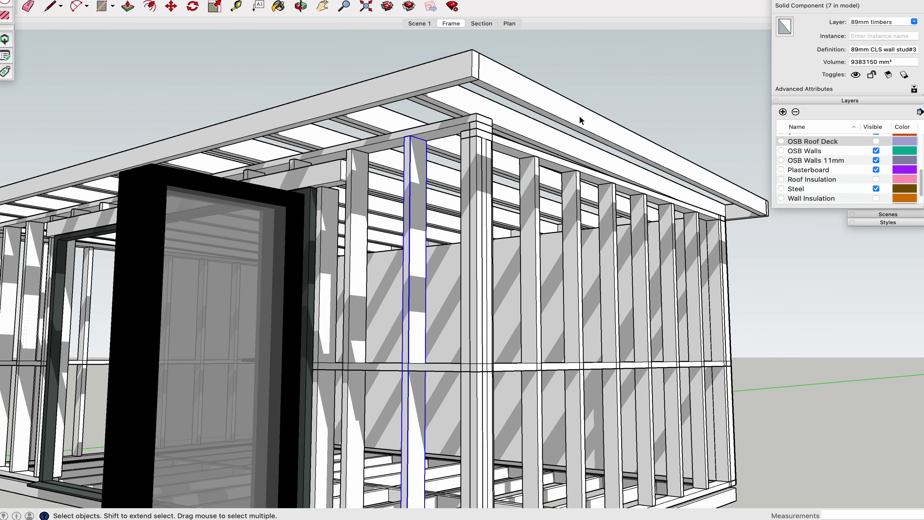
left_click(581, 116)
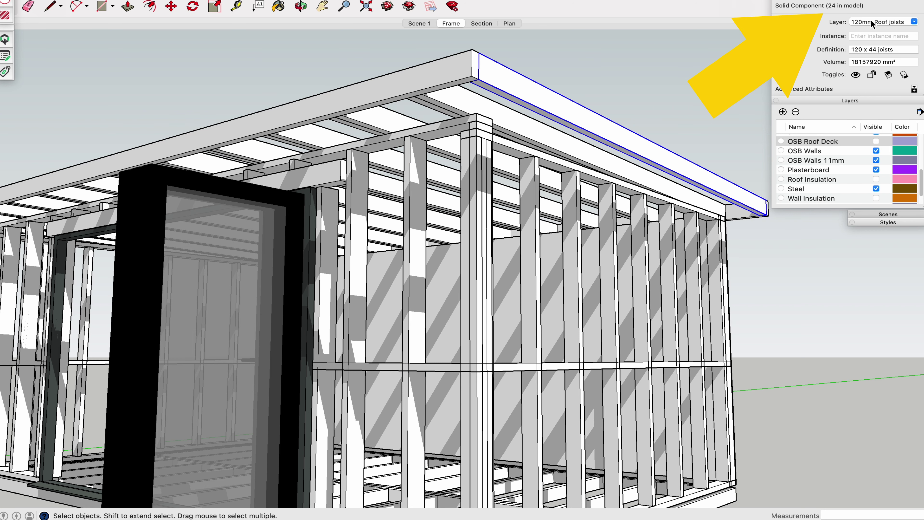
middle_click_drag(666, 131, 650, 137)
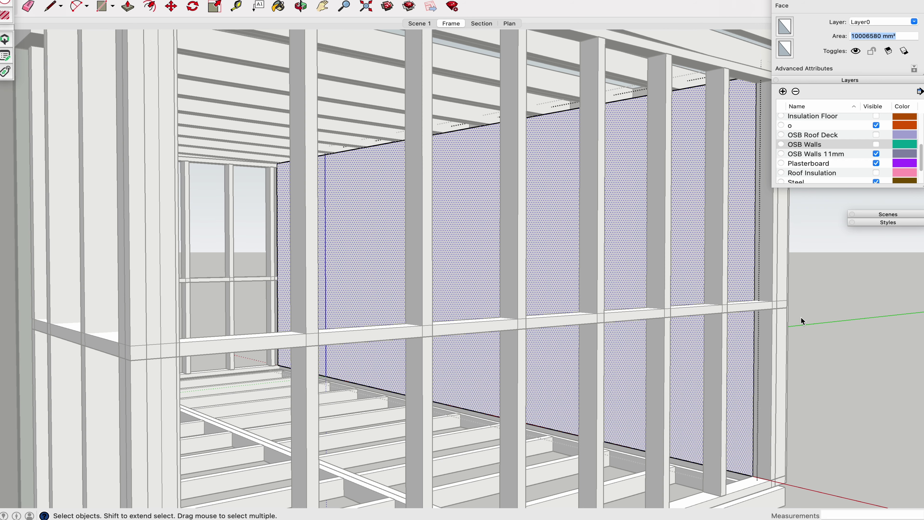
left_click(827, 323)
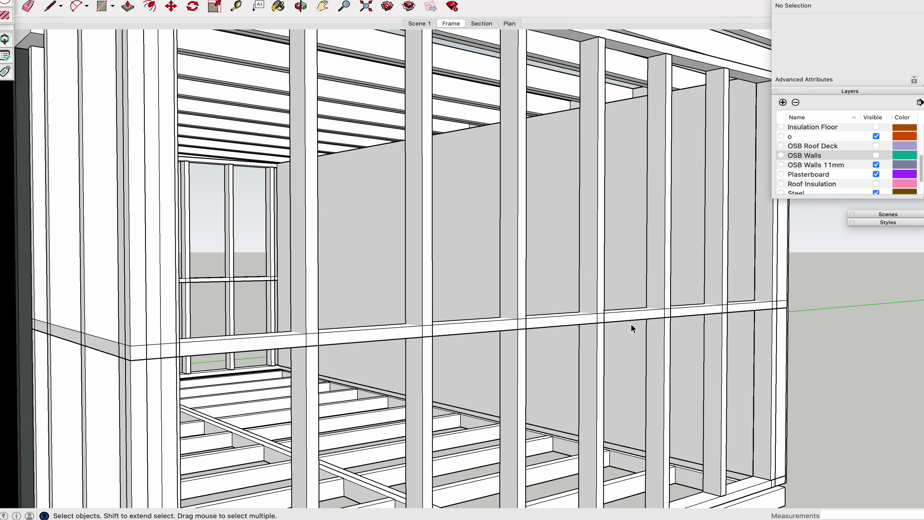
scroll(630, 326, "down", 10)
scroll(630, 327, "down", 2)
key("o")
left_click_drag(665, 279, 313, 338)
left_click_drag(484, 330, 453, 252)
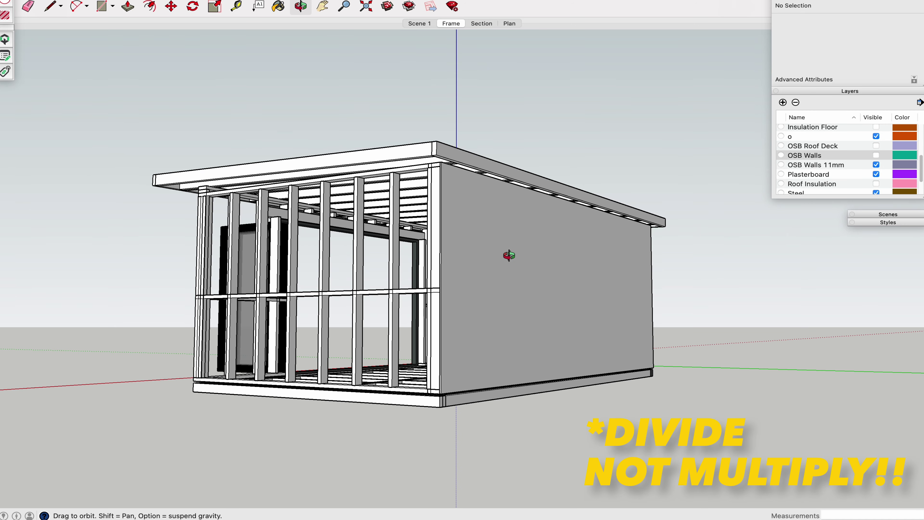
scroll(509, 255, "up", 3)
- Edit the OSB side wall group and read its outer face's Area in Entity Info
left_click(502, 226)
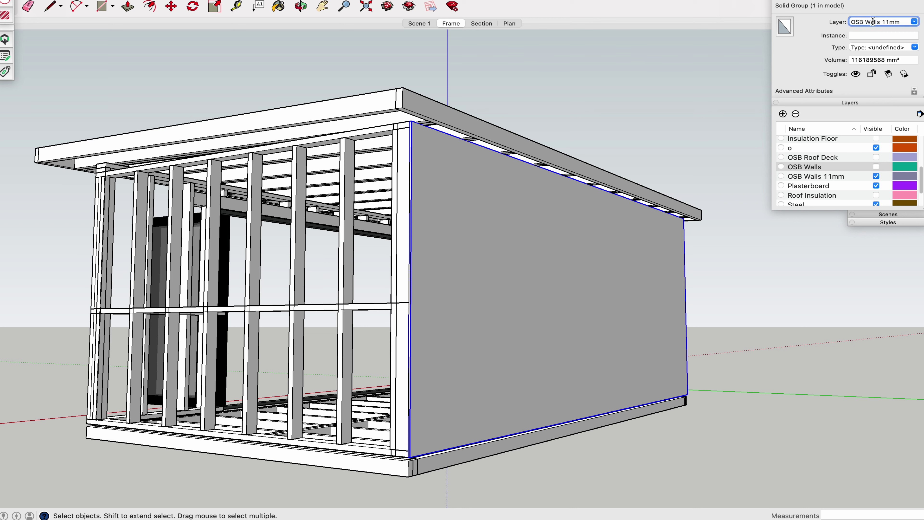
triple_click(872, 22)
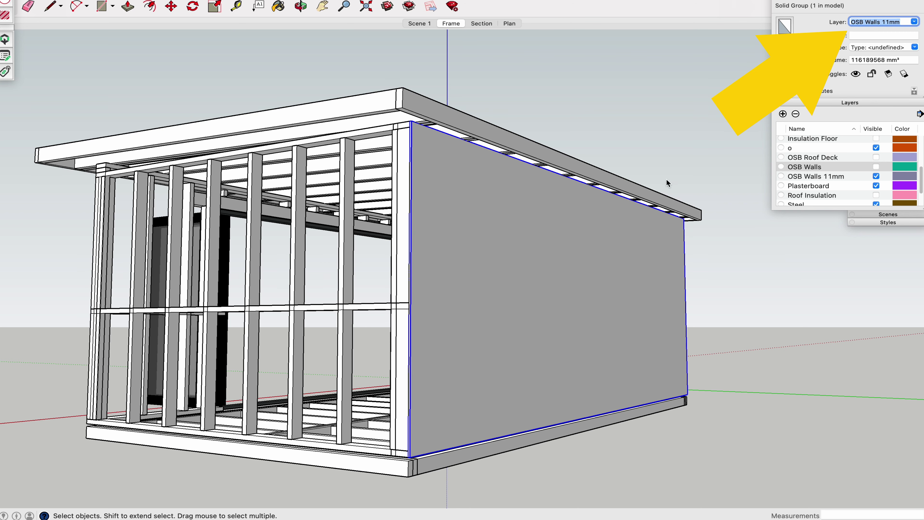
scroll(572, 287, "up", 3)
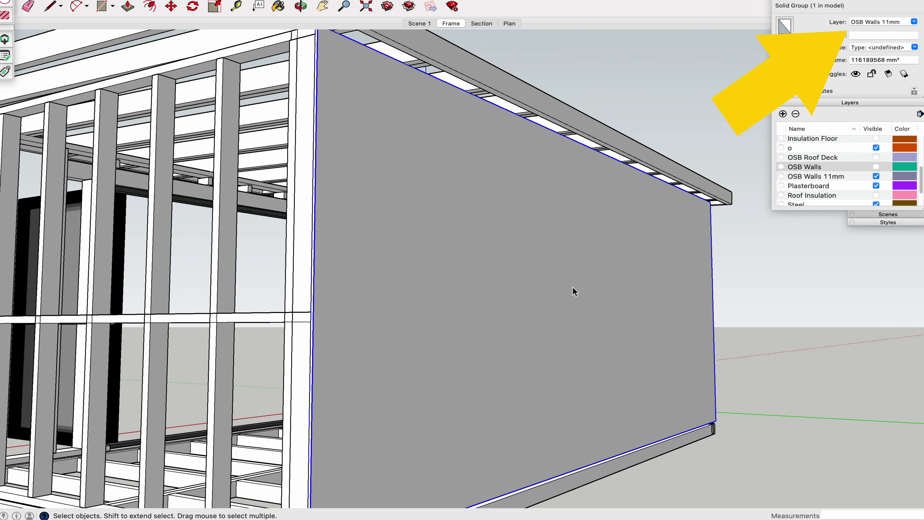
double_click(573, 286)
left_click(573, 291)
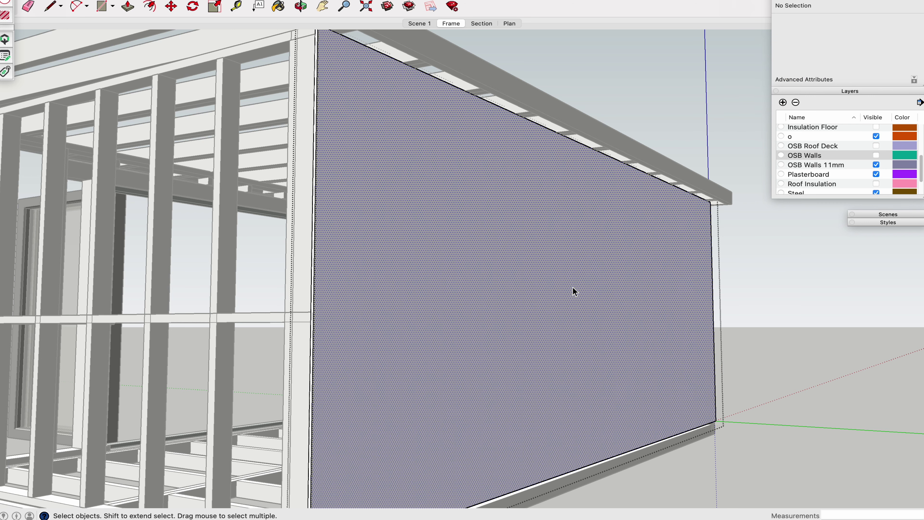
double_click(862, 36)
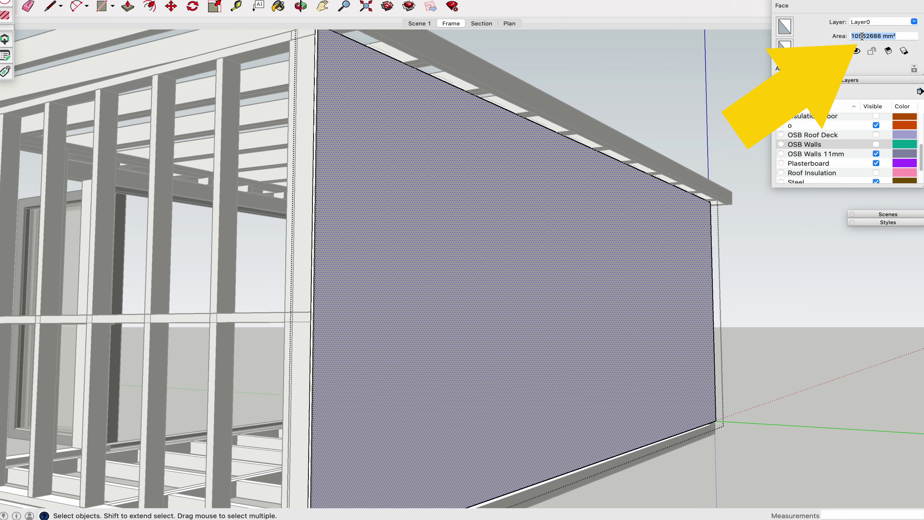
scroll(709, 115, "down", 10)
left_click(708, 114)
scroll(709, 115, "up", 3)
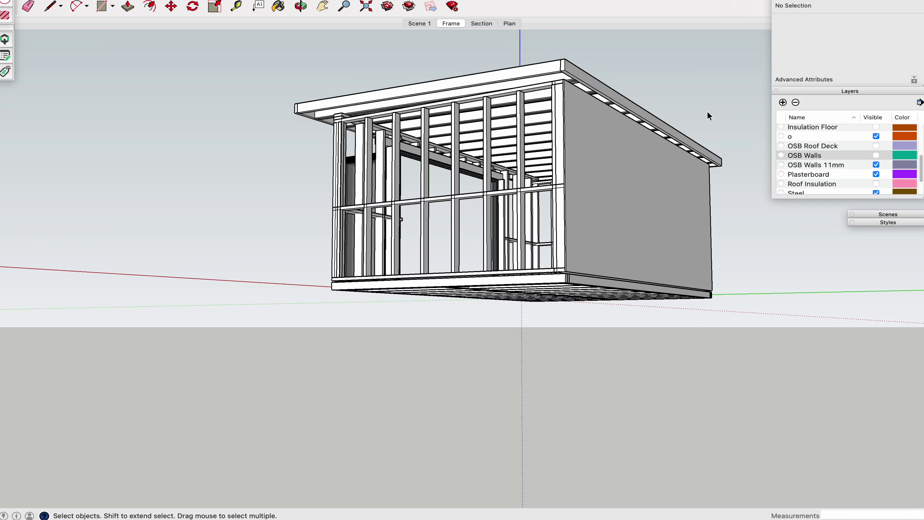
left_click_drag(535, 213, 625, 316)
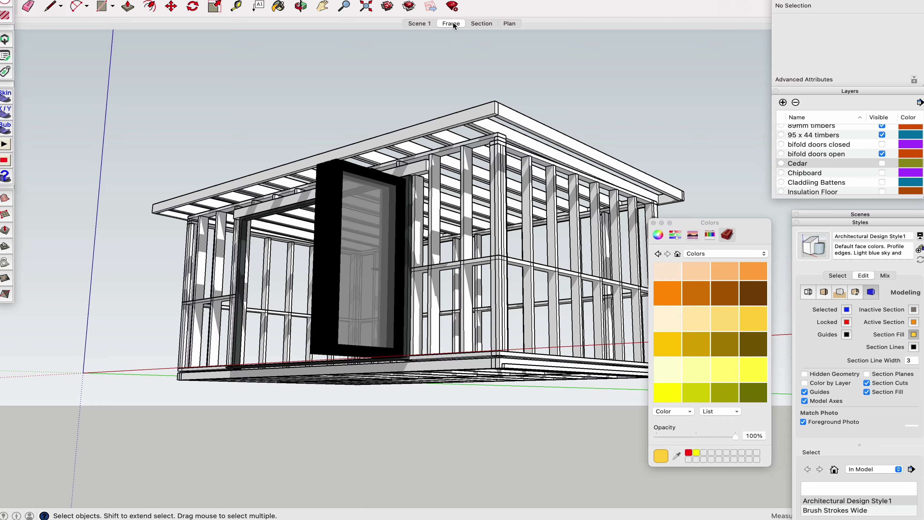
- Check the yellow section fill in the Section and Plan scenes, turning the cedar-clad end left
scroll(444, 103, "up", 5)
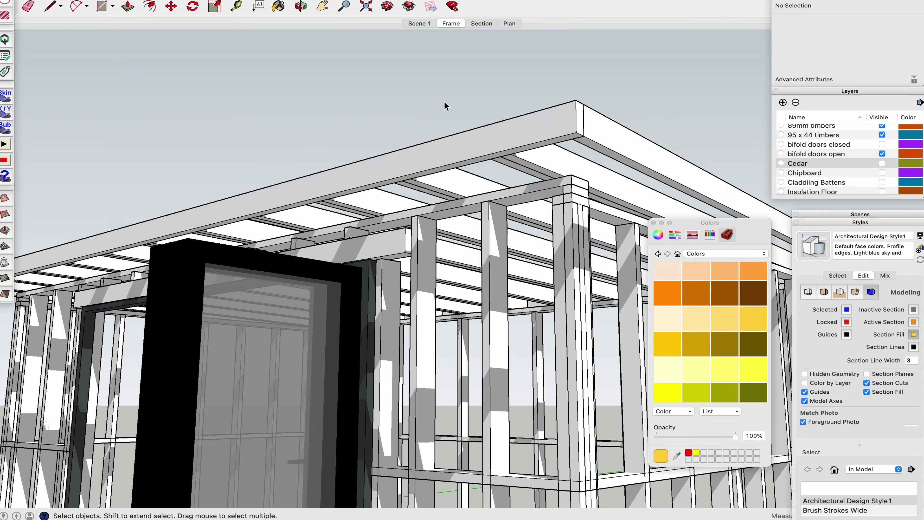
middle_click_drag(455, 182, 470, 248)
scroll(470, 248, "down", 10)
left_click_drag(469, 248, 241, 355)
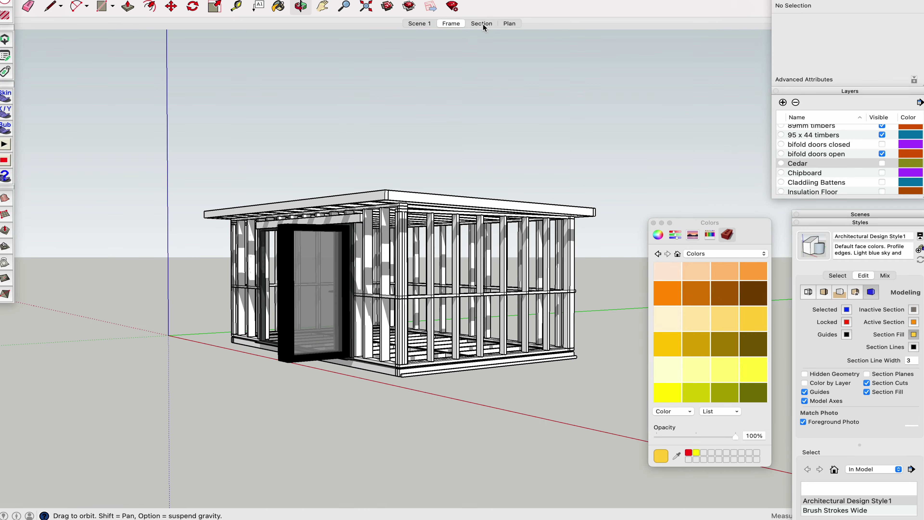
left_click(483, 25)
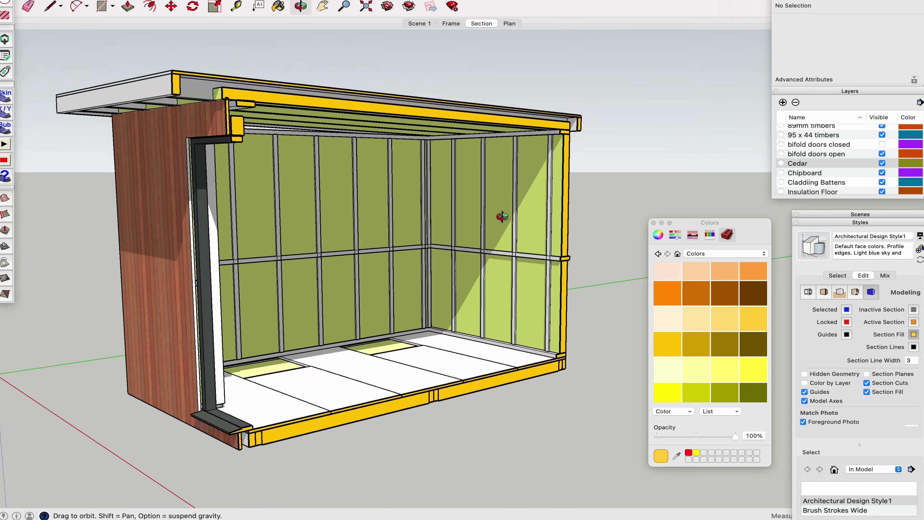
left_click(510, 23)
left_click_drag(555, 185, 328, 109)
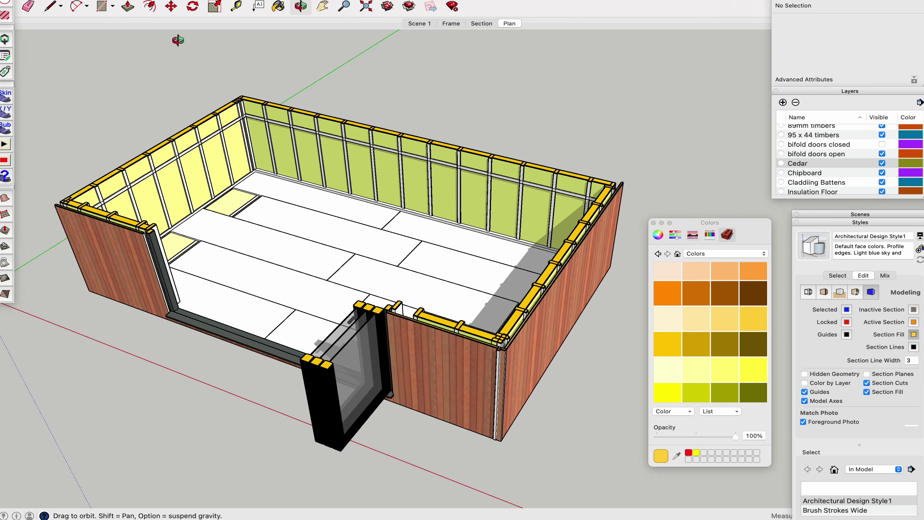